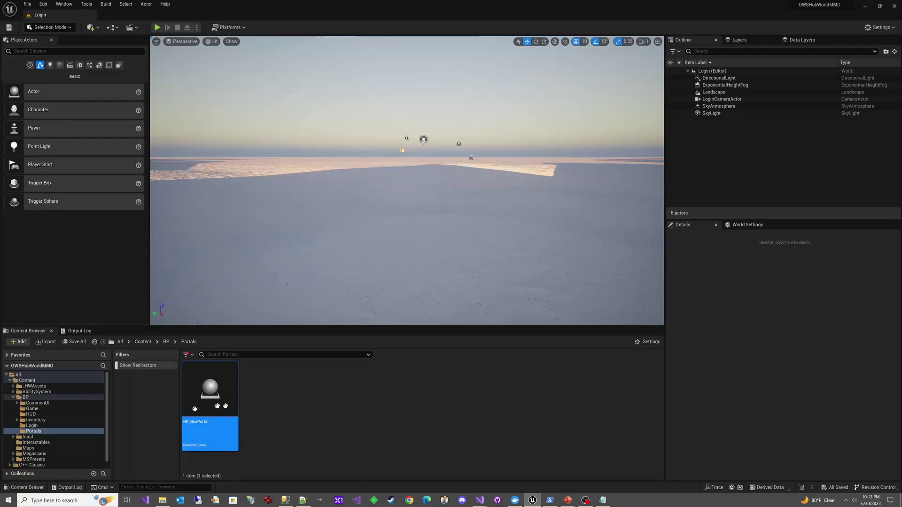
click(315, 425)
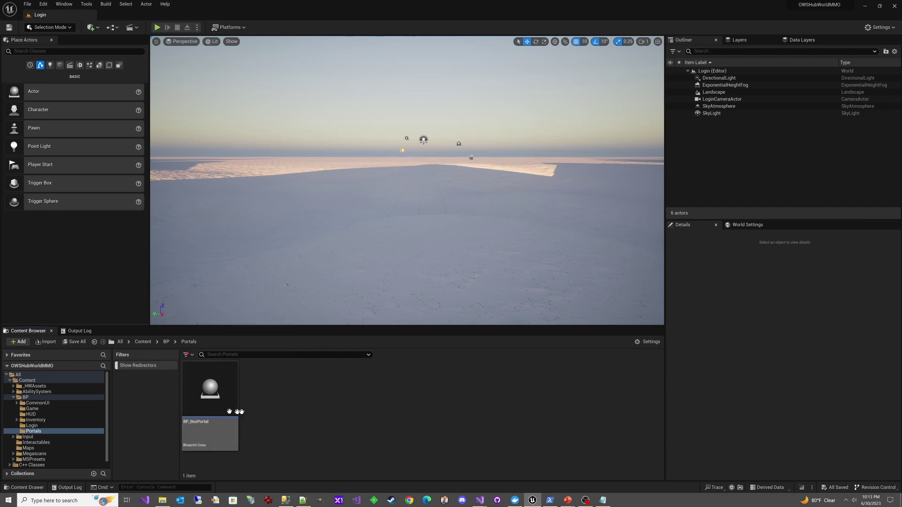
In Visual Studio, review the HWPortal.h header declaring the portal's zone properties
click(489, 488)
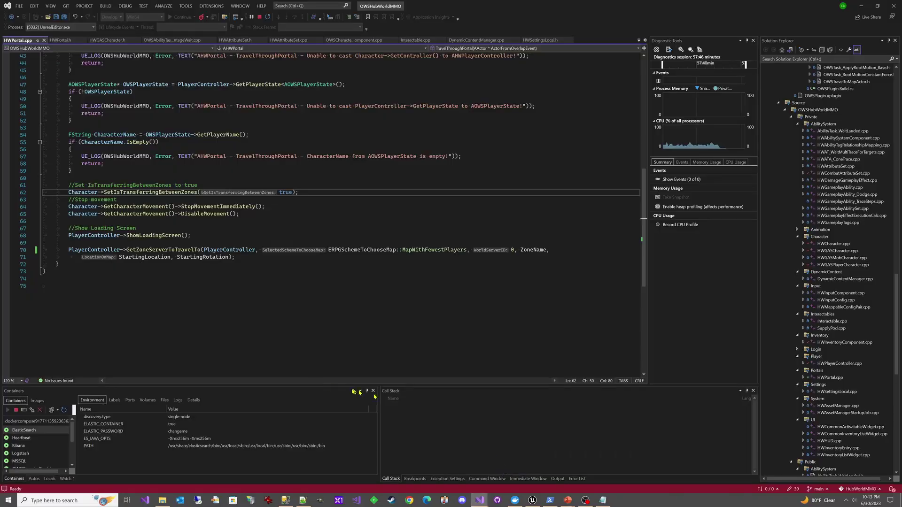
scroll(183, 257, up, 15)
key(ctrl+k)
key(ctrl+o)
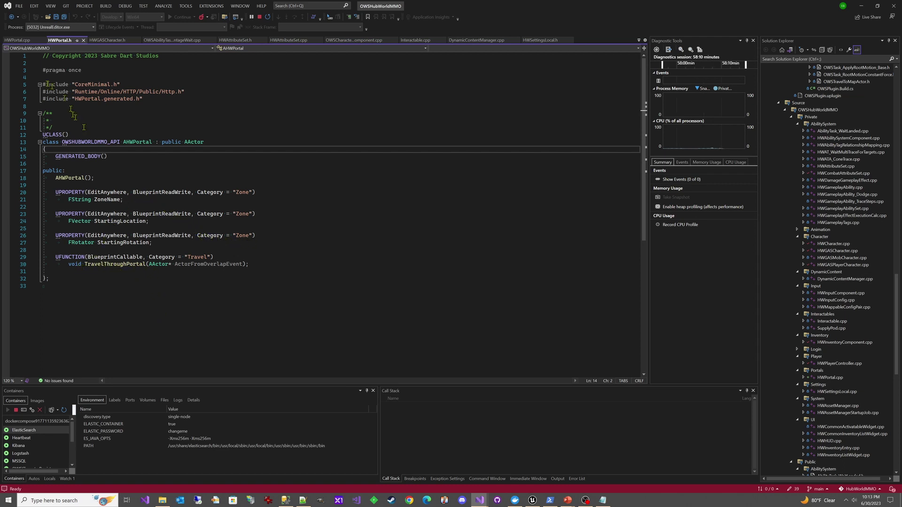
Return to HWPortal.cpp and read TravelThroughPortal's character, controller and player-state checks
click(18, 41)
scroll(120, 181, down, 2)
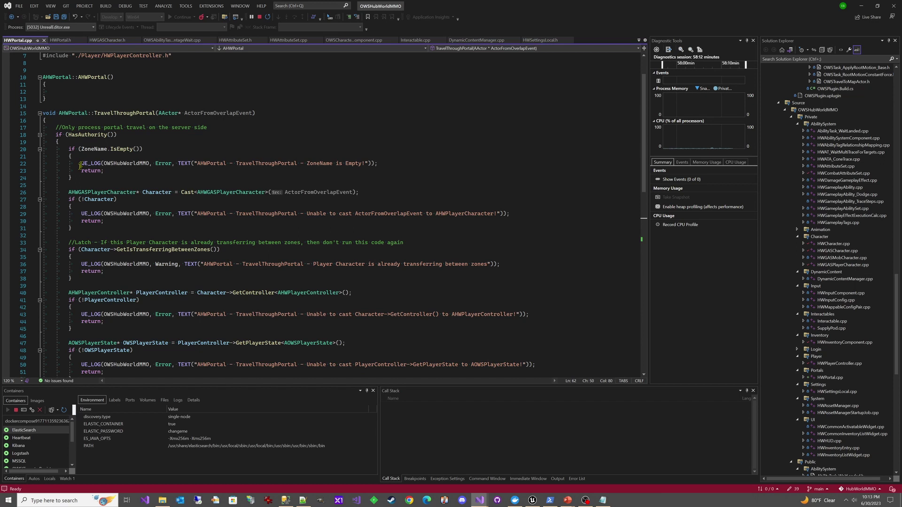
scroll(120, 249, down, 1)
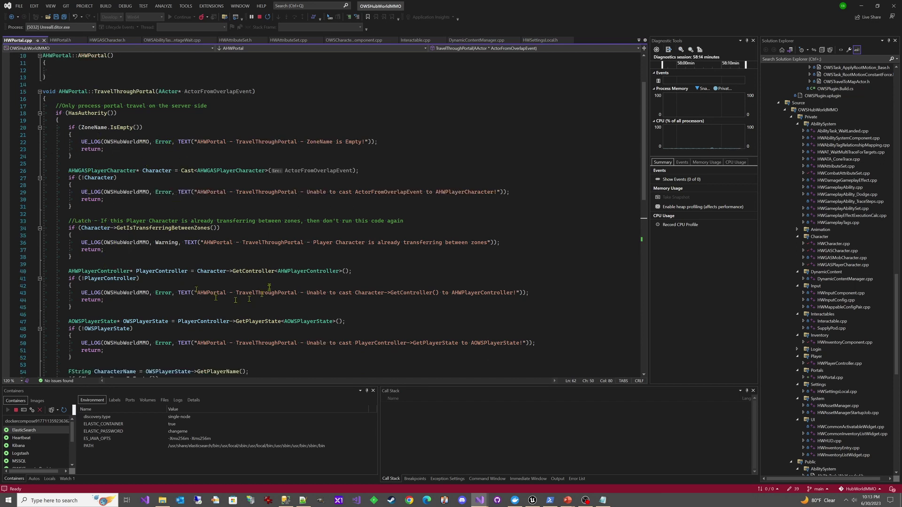
scroll(159, 249, down, 1)
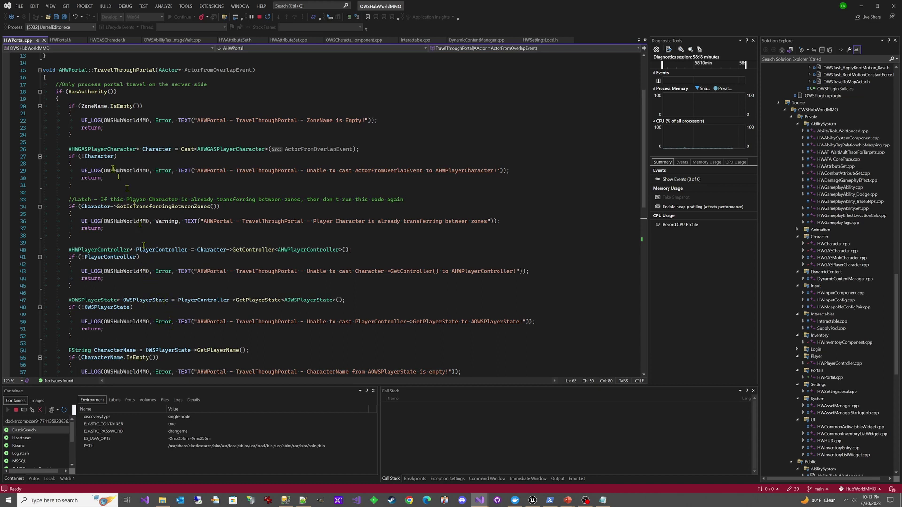
scroll(140, 135, down, 4)
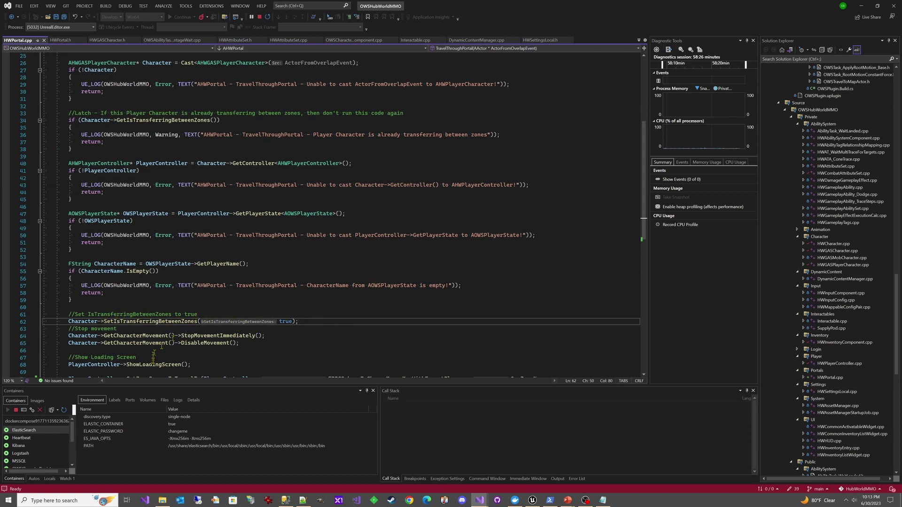
double_click(202, 336)
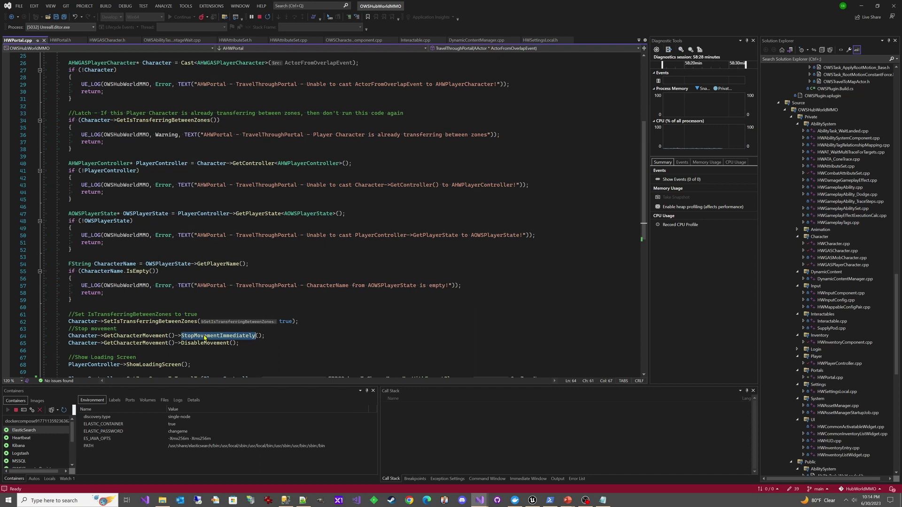
double_click(209, 344)
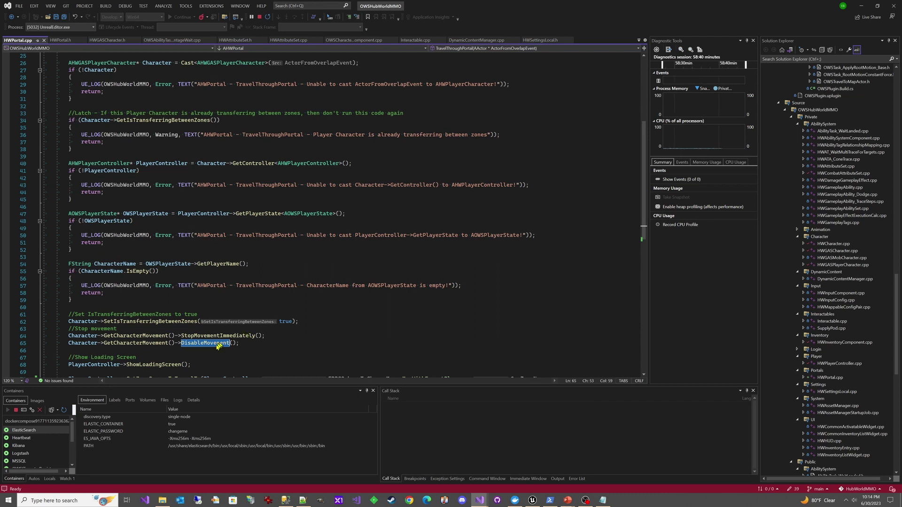
scroll(223, 357, down, 3)
drag(191, 300, 69, 302)
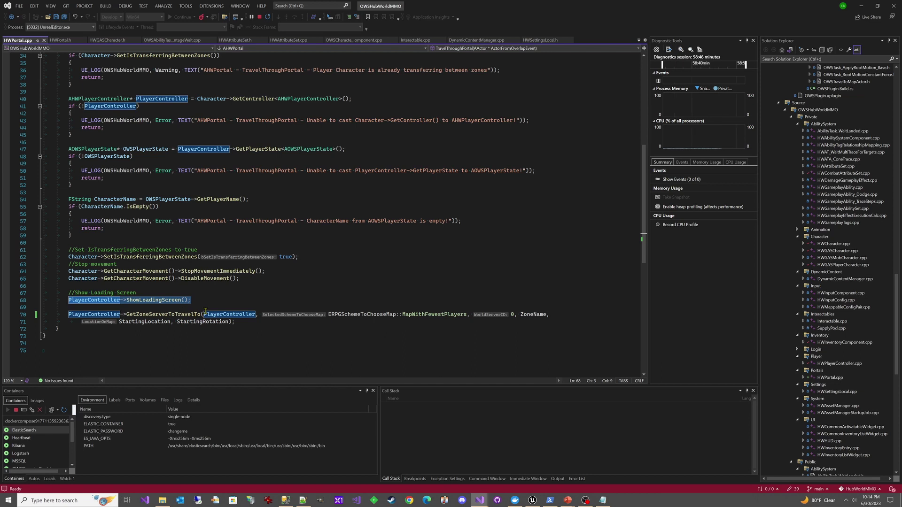
click(248, 322)
double_click(158, 315)
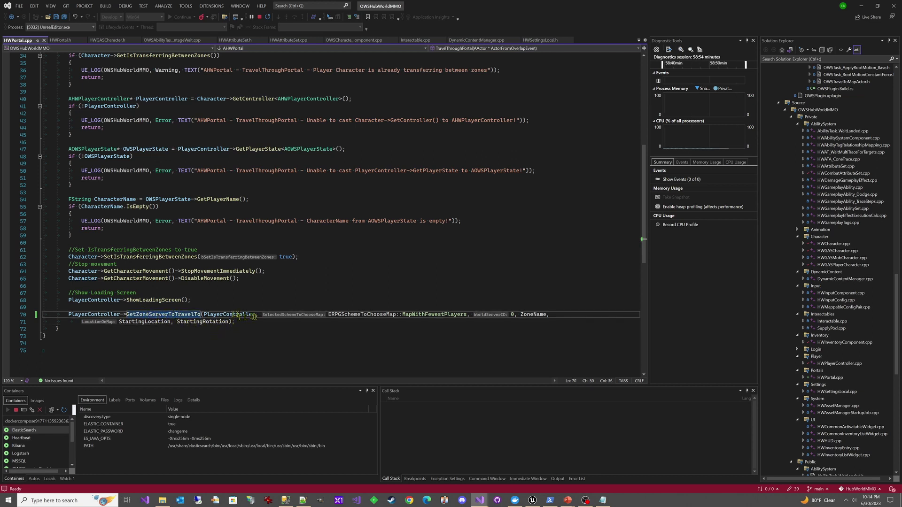
click(424, 309)
double_click(423, 315)
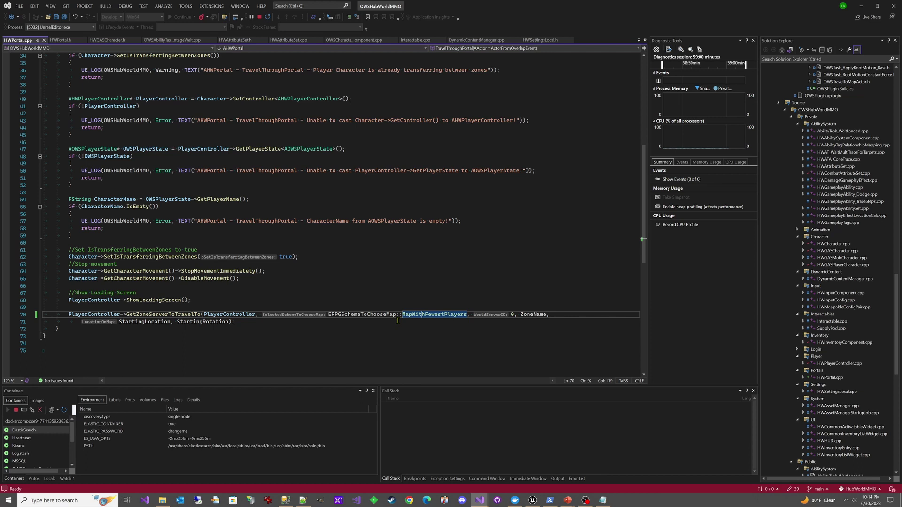
double_click(512, 315)
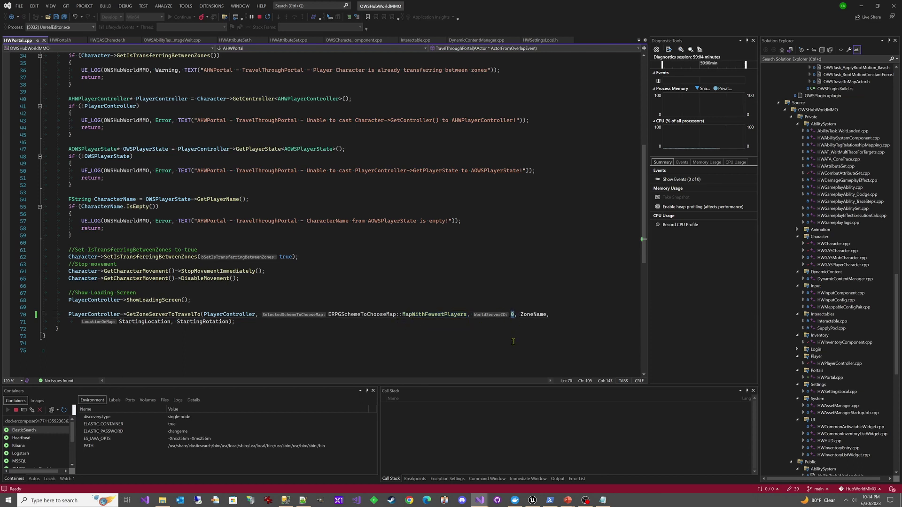
double_click(534, 314)
double_click(150, 322)
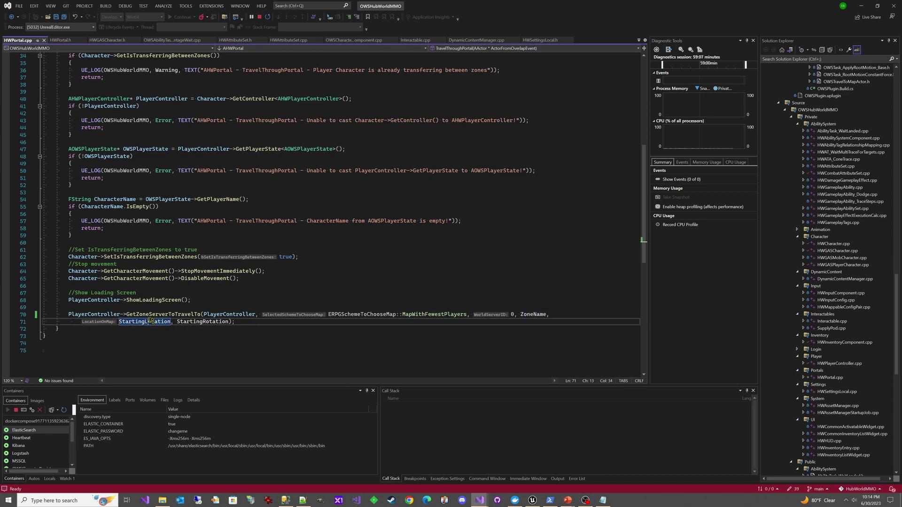
double_click(202, 322)
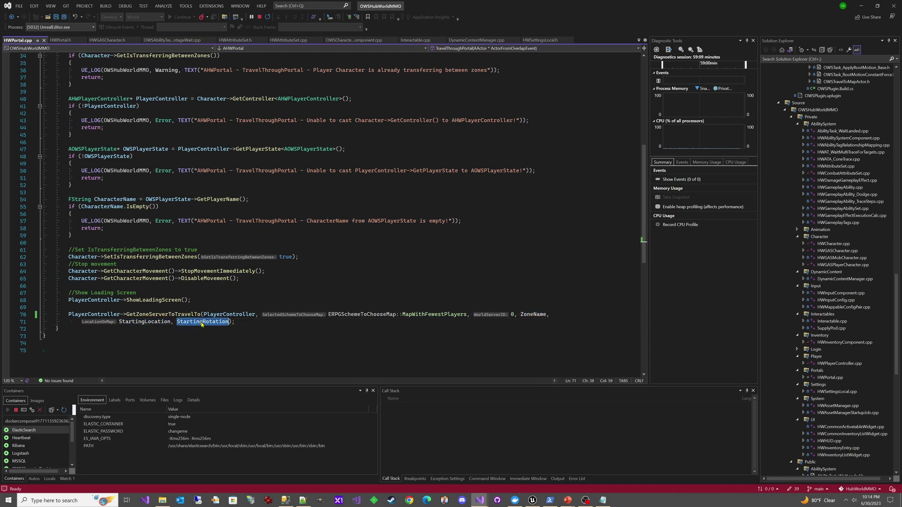
Open the BP_BoxPortal Blueprint from the Content Browser in a maximized editor
click(532, 501)
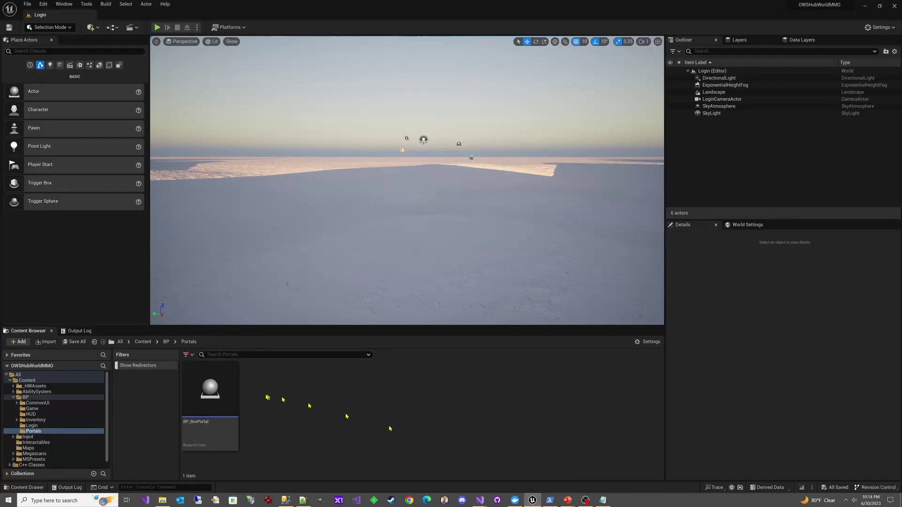
click(220, 393)
double_click(220, 392)
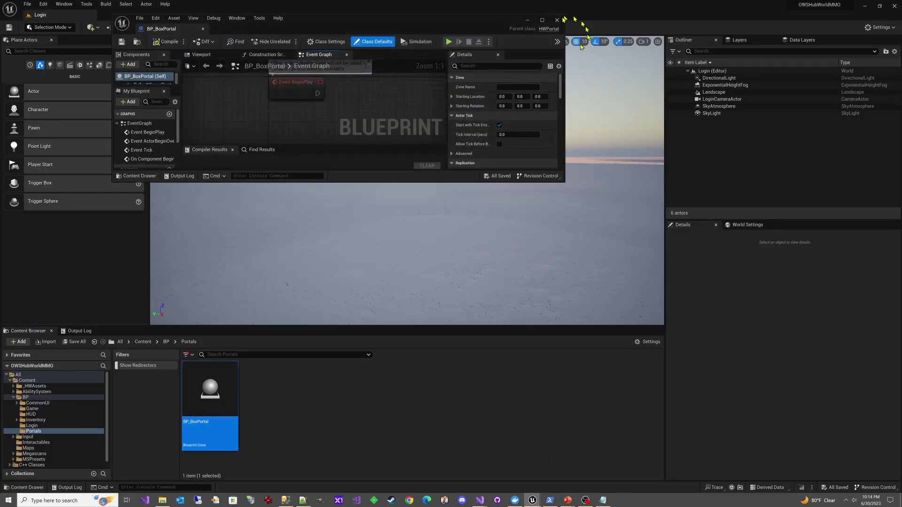
click(542, 20)
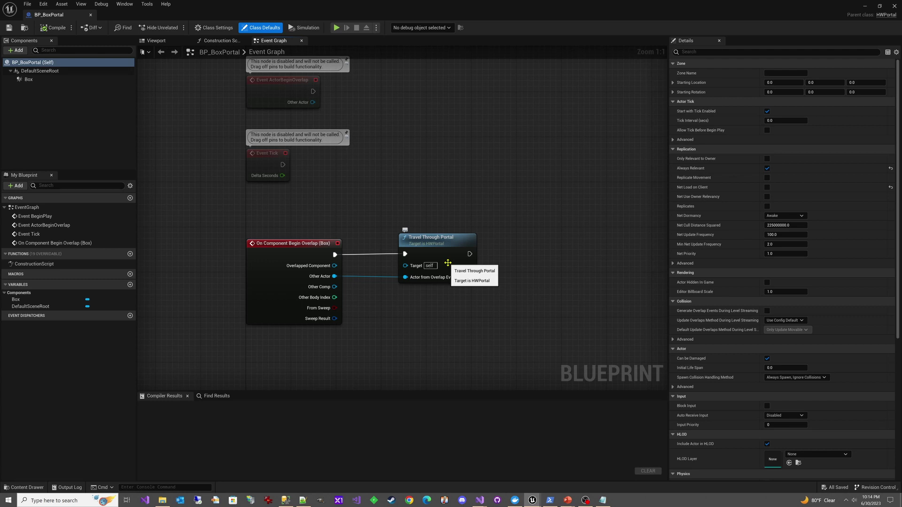
Back in HWPortal.cpp, highlight the HasAuthority check that restricts portal travel to the server
mouse_move(479, 500)
click(501, 471)
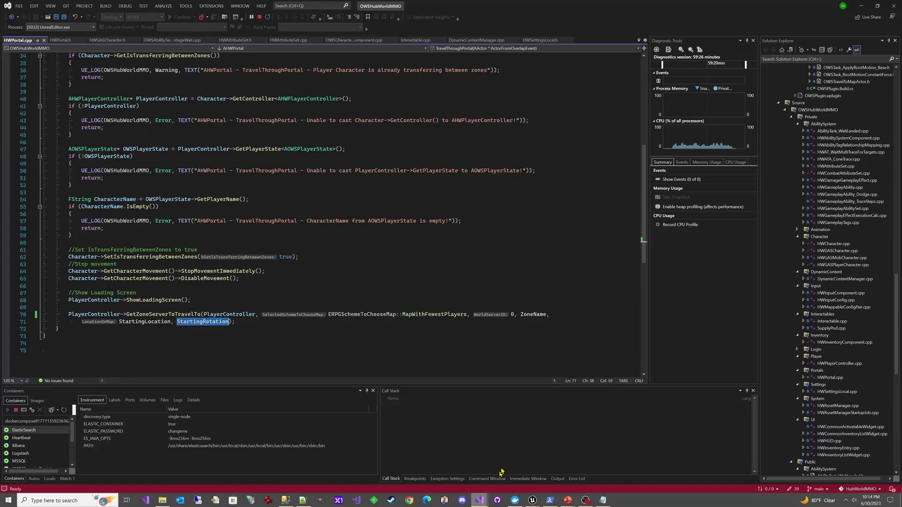
scroll(195, 292, up, 11)
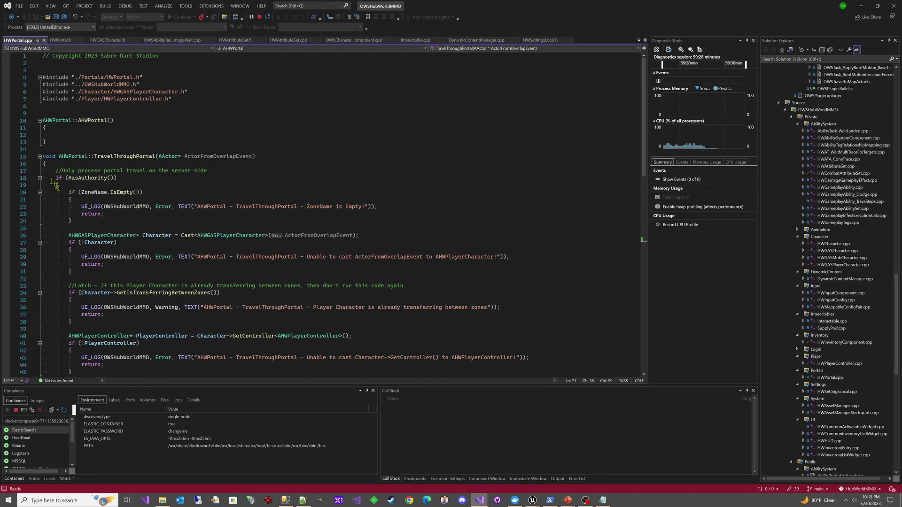
drag(54, 170, 60, 185)
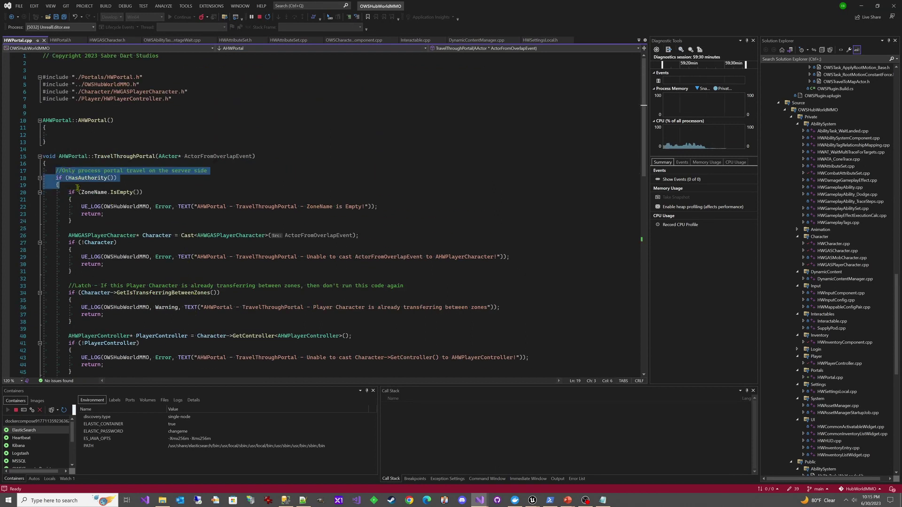
click(533, 496)
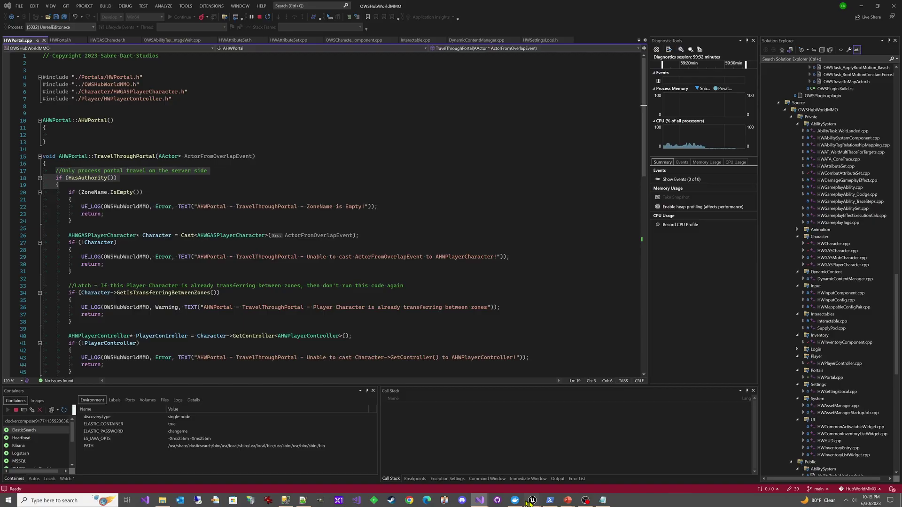
Bring back the BP_BoxPortal Blueprint editor and close it, returning to the Login level
click(570, 468)
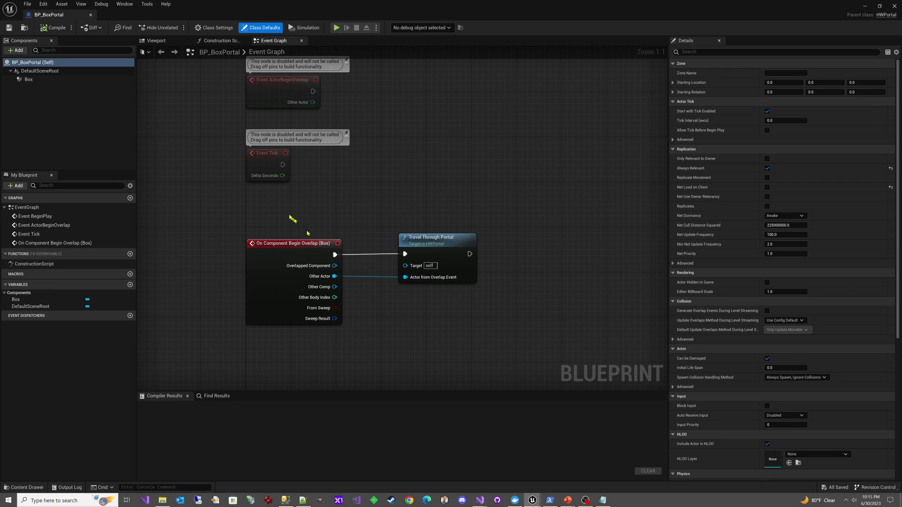
click(90, 14)
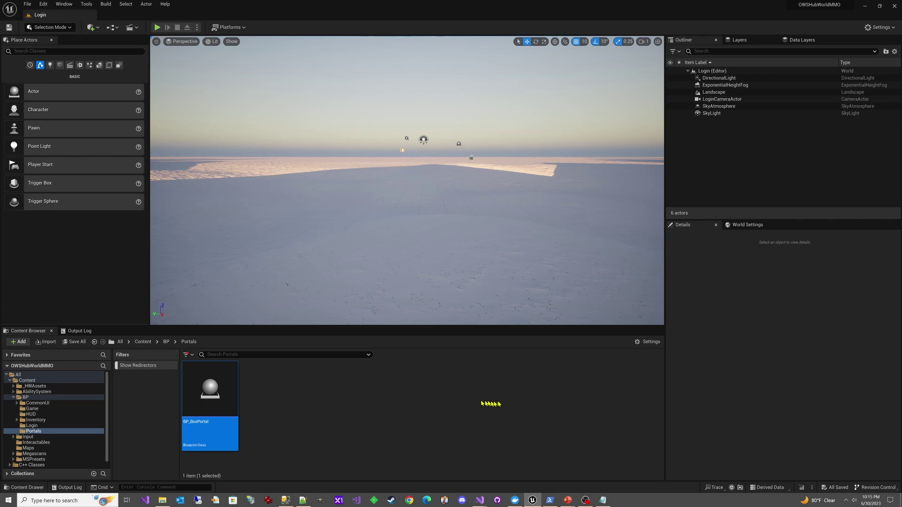
click(550, 501)
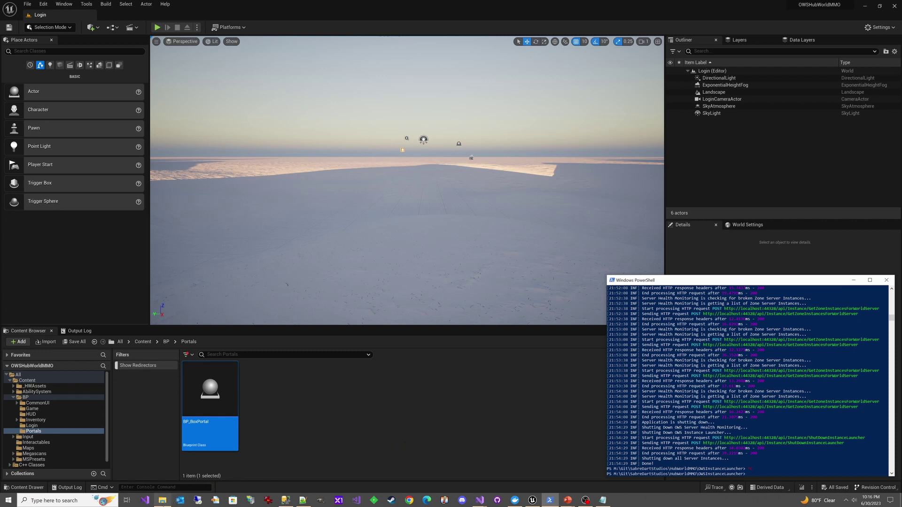
mouse_move(162, 500)
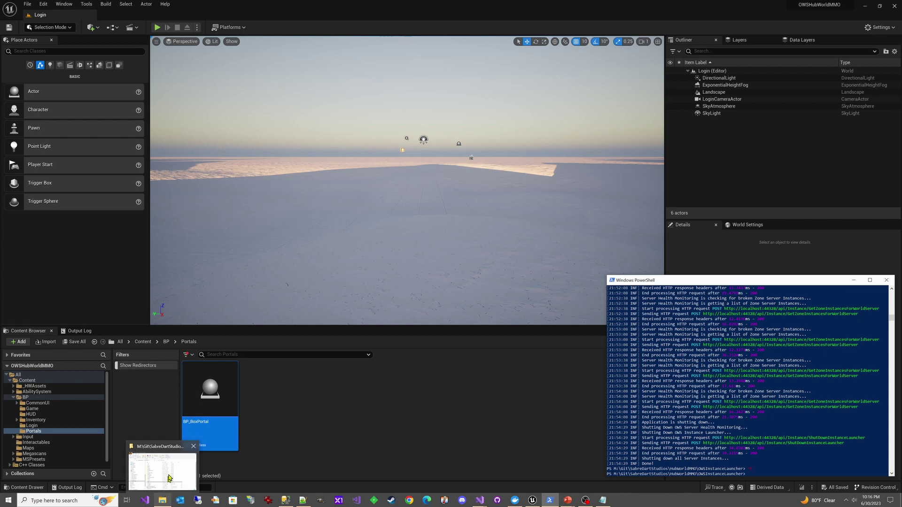
Open the HubWorldMMO project's SQL folder and bring up Initialize.sql's context menu
click(169, 473)
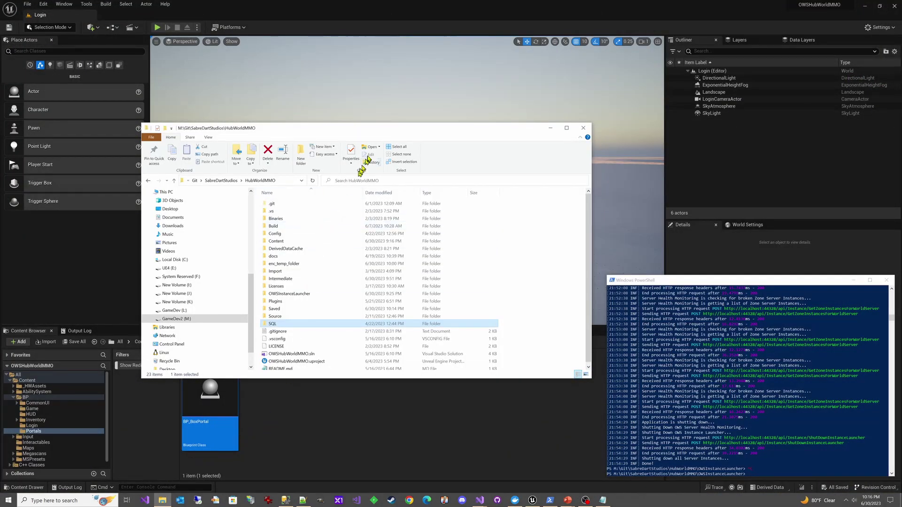
drag(382, 132, 384, 124)
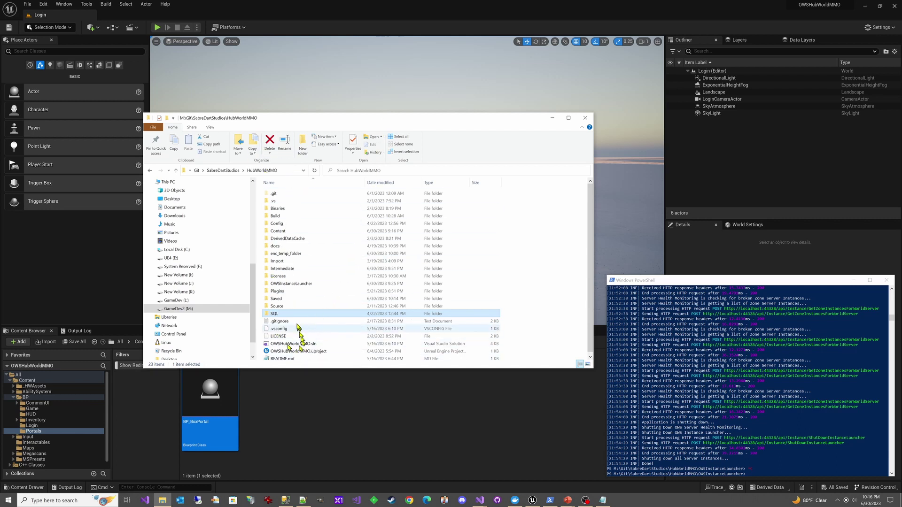
double_click(276, 315)
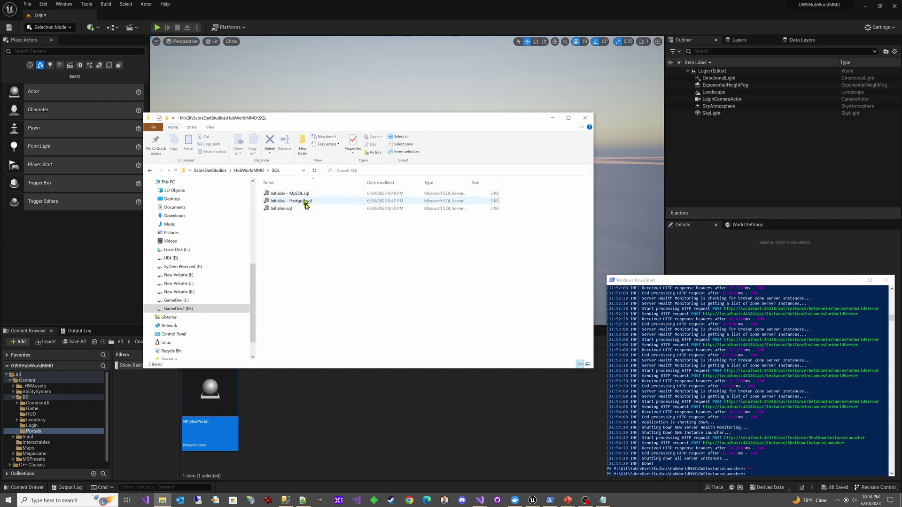
right_click(288, 210)
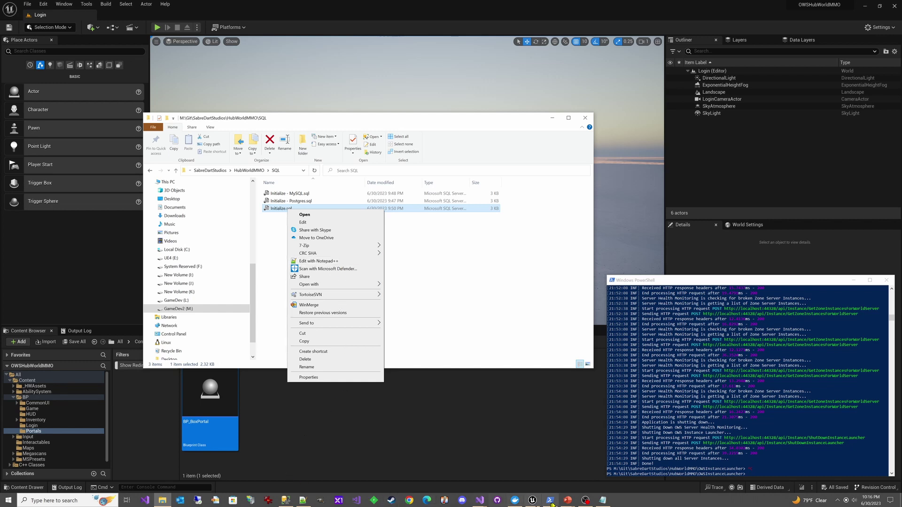
View Initialize.sql's HubWorld and SouthGate map inserts in Notepad++, then return to SSMS
click(302, 500)
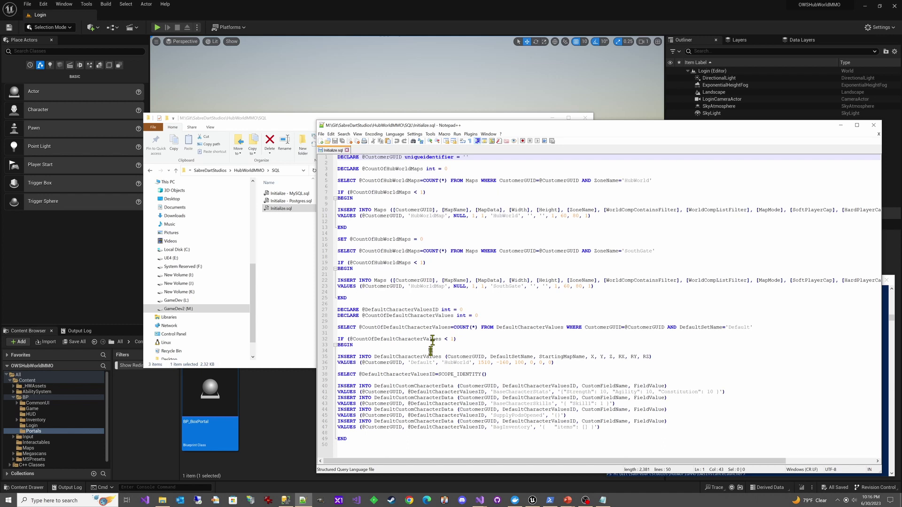
click(284, 500)
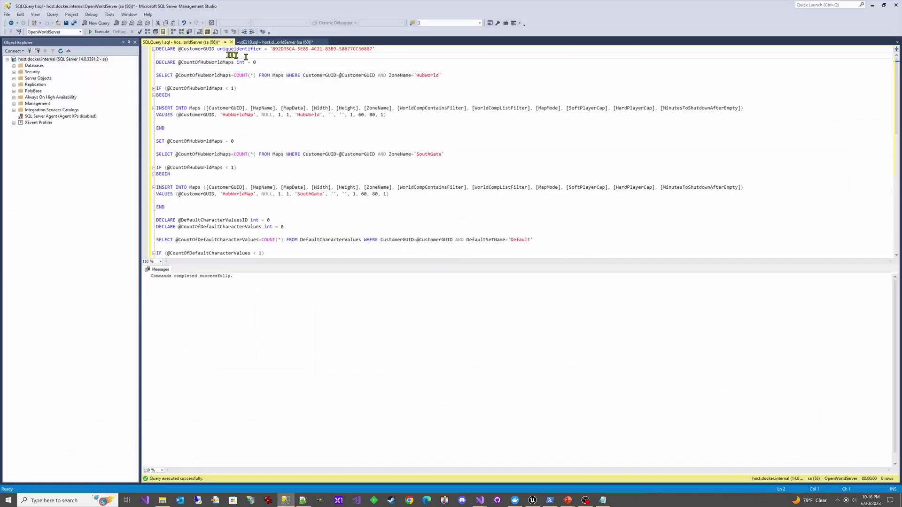
click(284, 50)
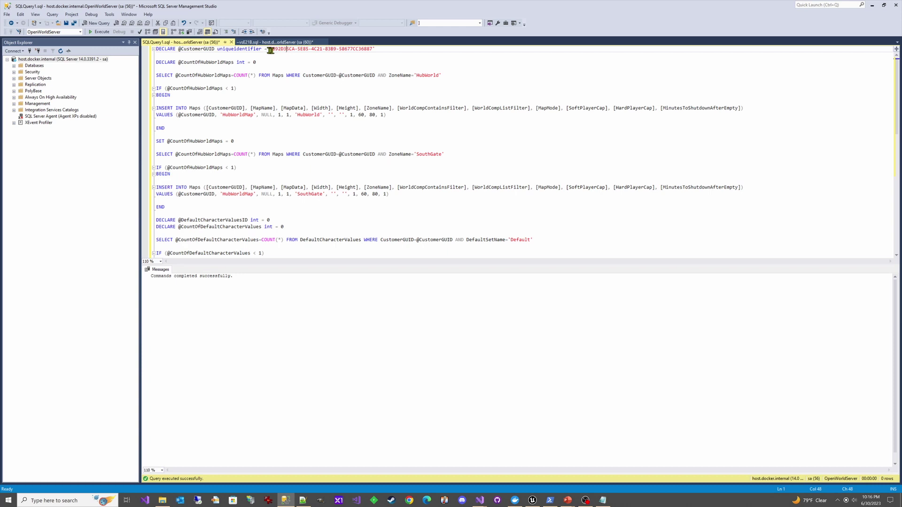
drag(271, 50, 373, 50)
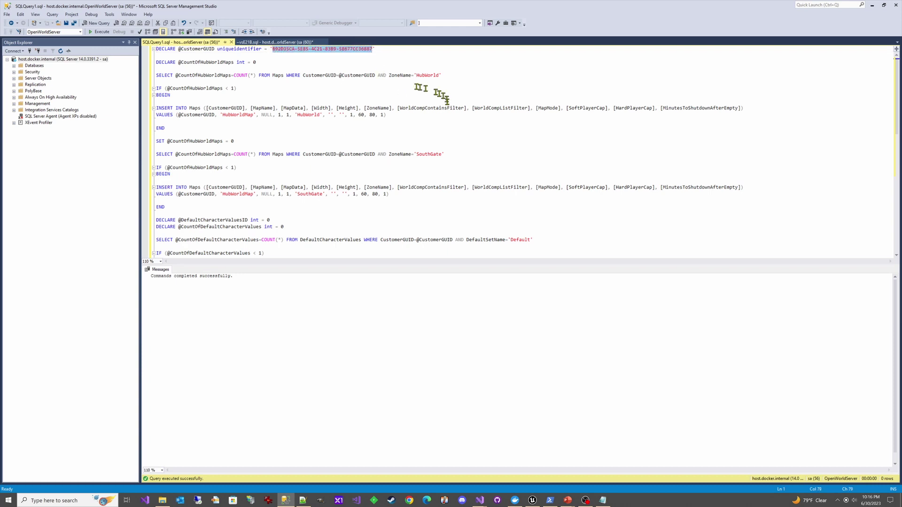
scroll(360, 198, down, 1)
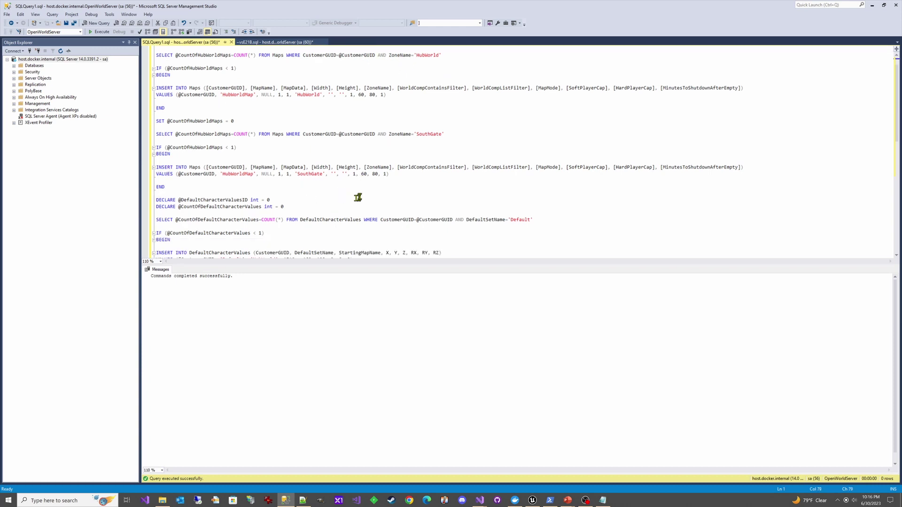
scroll(358, 197, down, 2)
drag(389, 135, 156, 128)
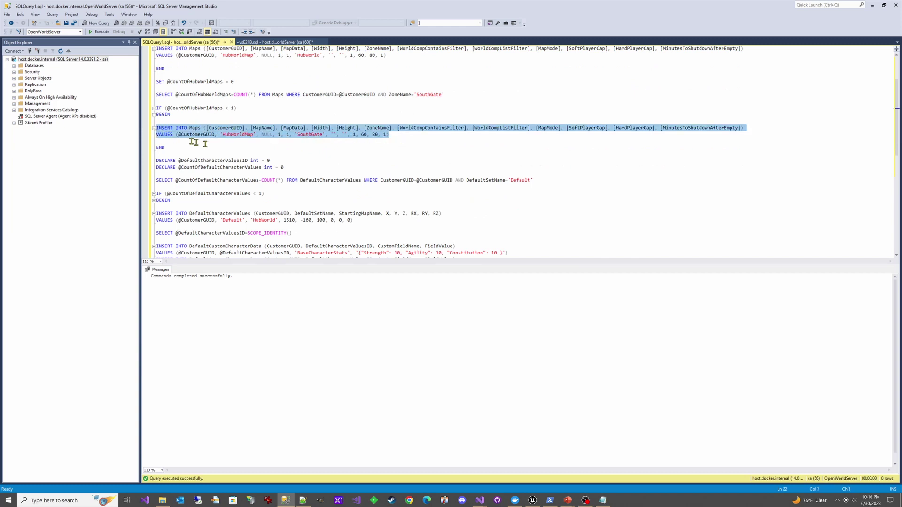
scroll(321, 202, up, 1)
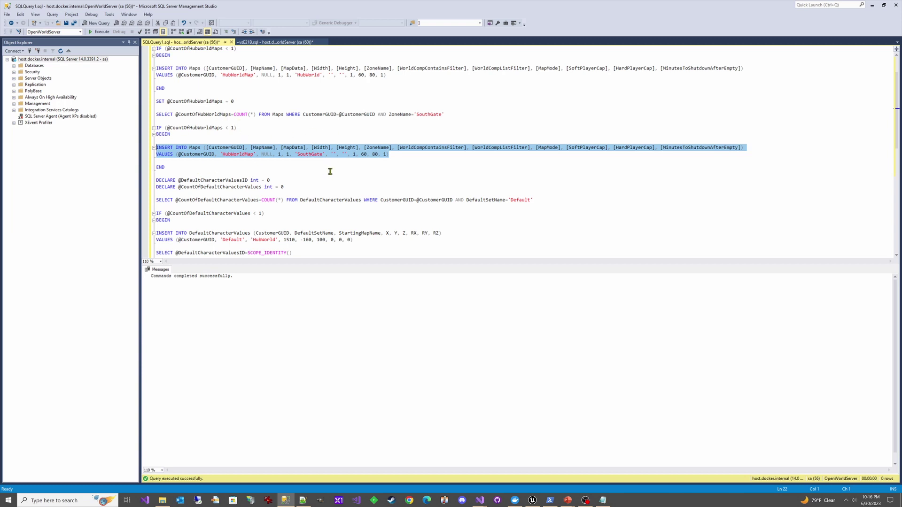
Rerun dotnet owsinstancelauncher.dll in PowerShell, then return to SQL Server Management Studio
click(872, 5)
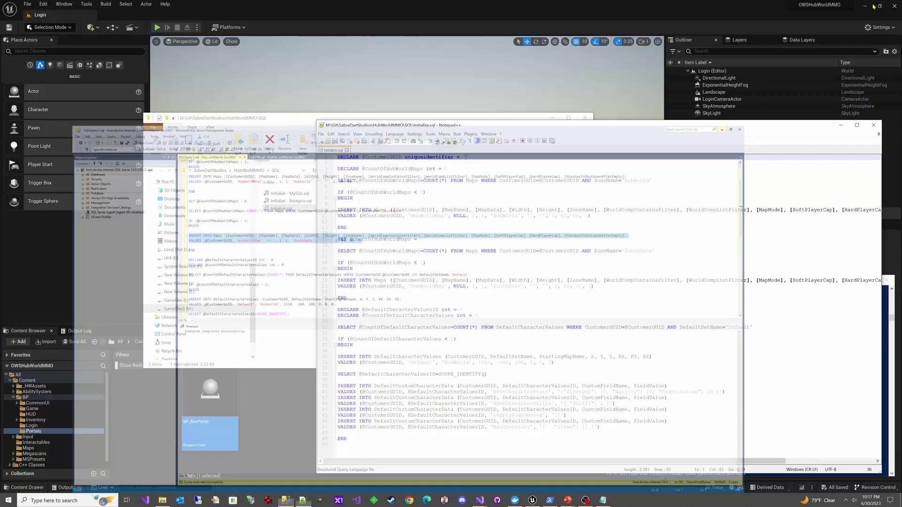
click(840, 125)
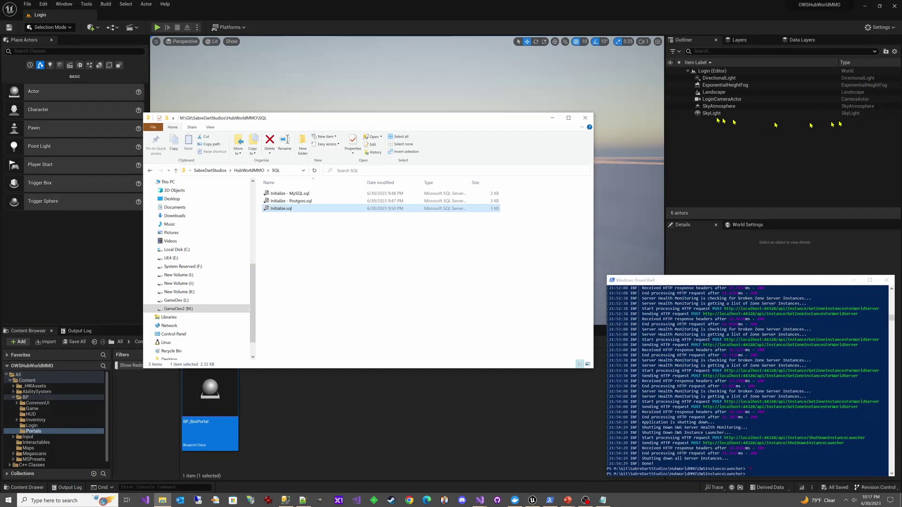
click(553, 118)
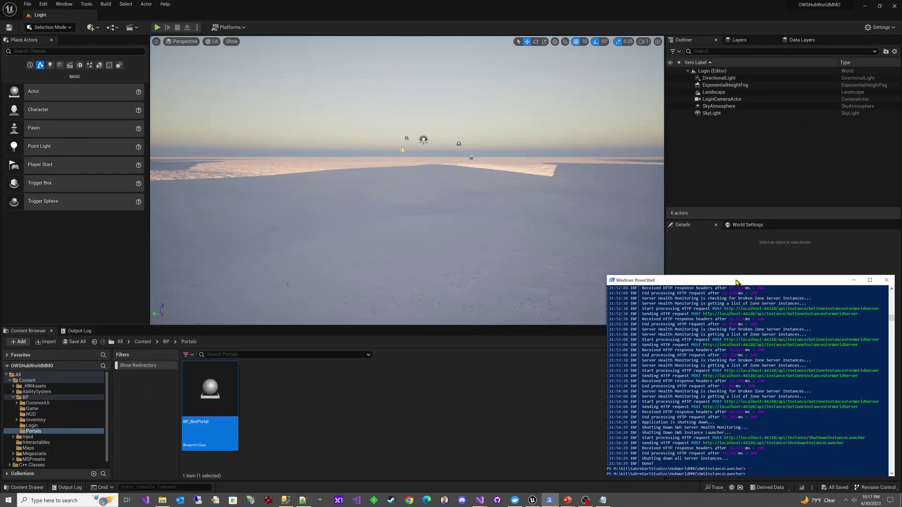
key(Up)
key(Return)
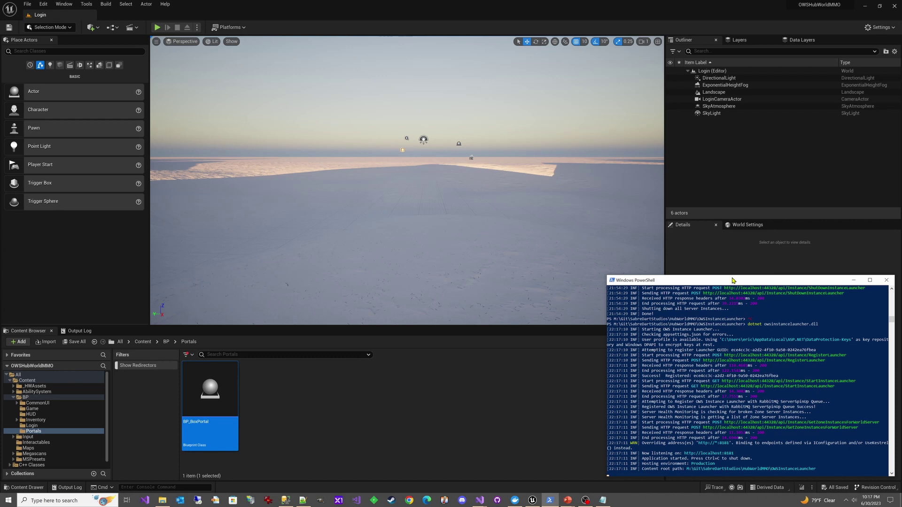
click(286, 501)
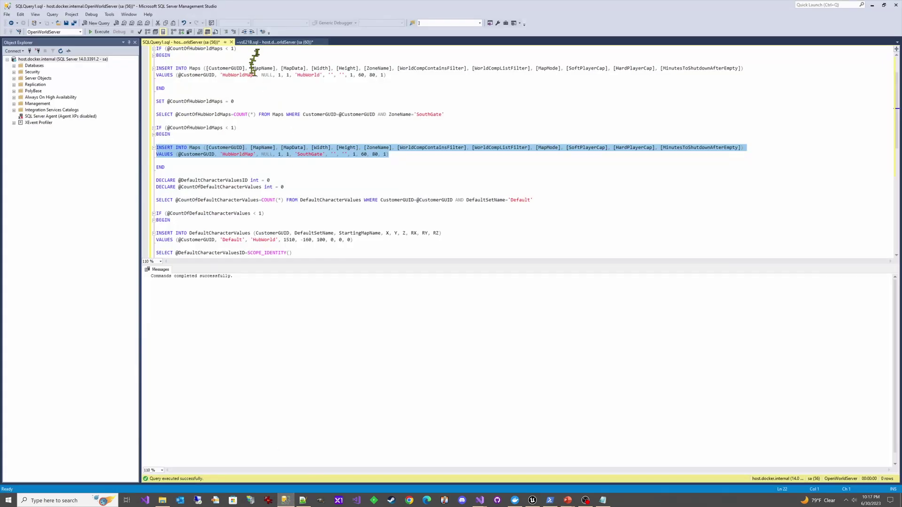
Rerun the MapInstances and Maps SELECTs in ~vsE21B.sql: no instances, HubWorld and SouthGate maps
click(270, 43)
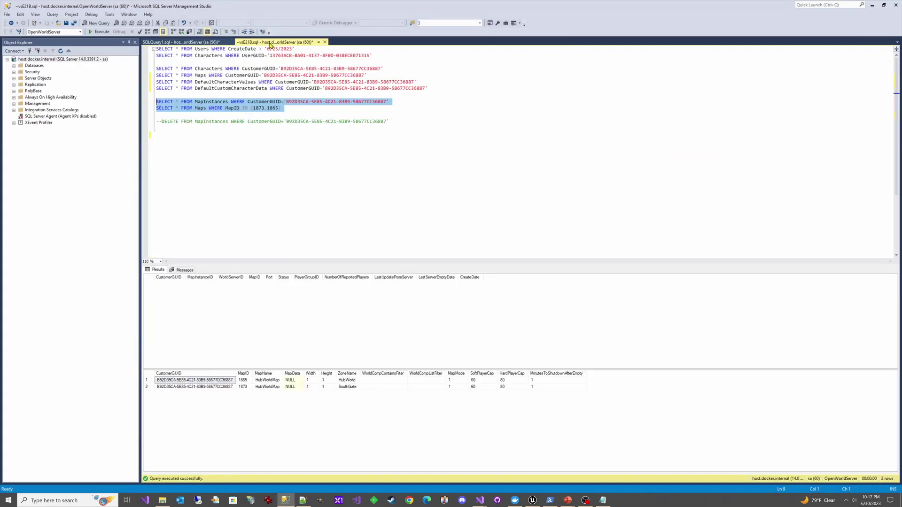
click(100, 32)
mouse_move(545, 505)
Highlight then deselect the commented DELETE line, and minimize SQL Server Management Studio
click(397, 122)
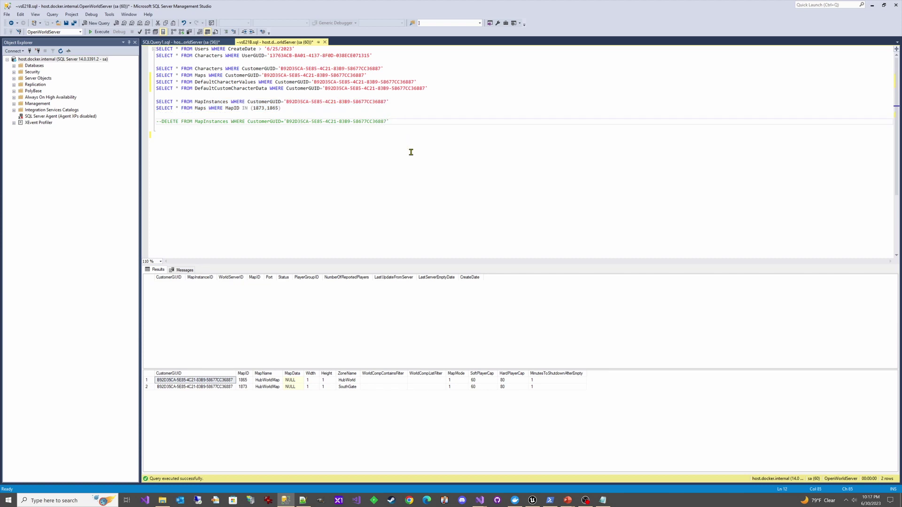
key(shift+Home)
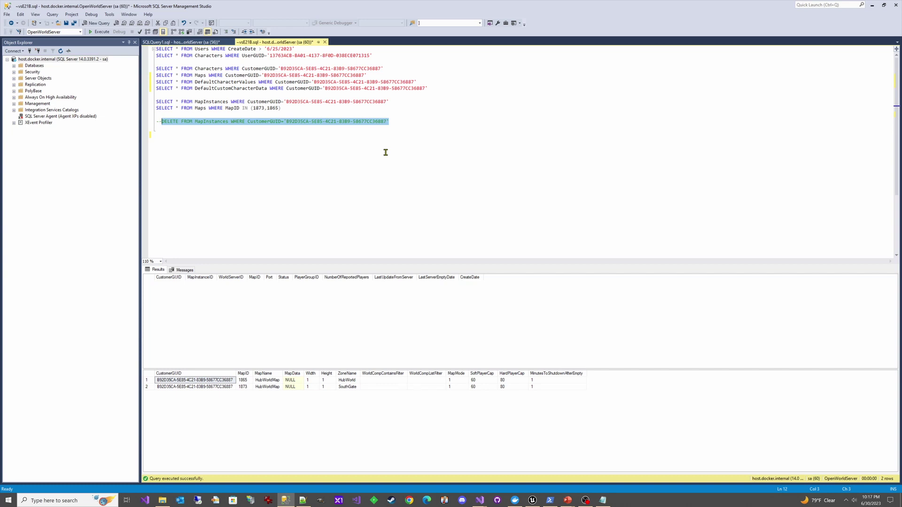
click(399, 115)
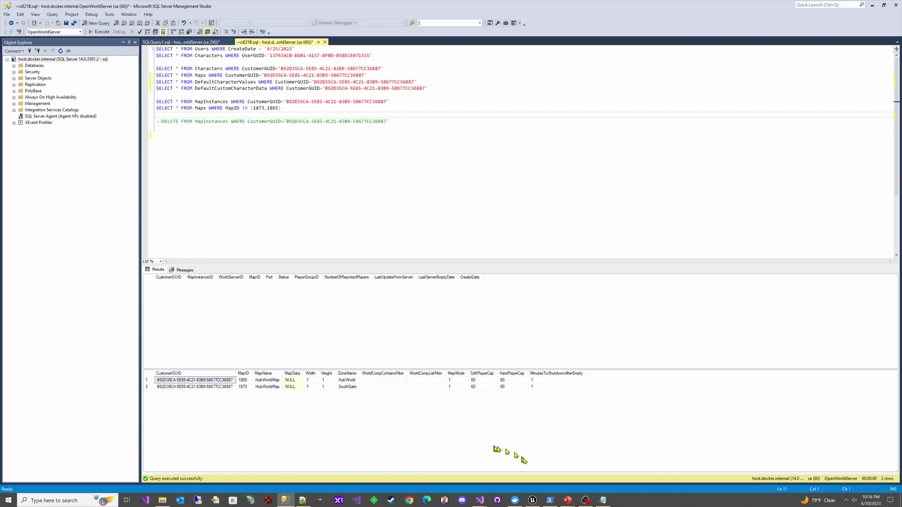
click(871, 5)
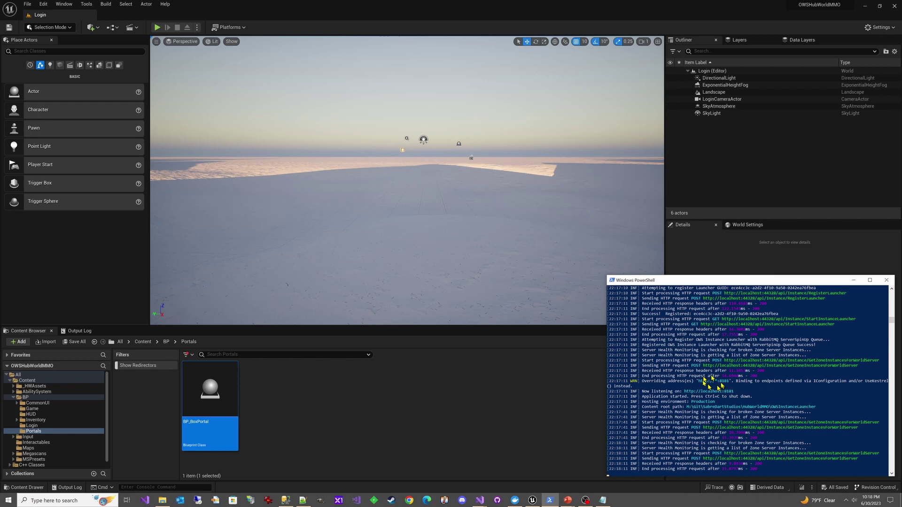
Clear the Unreal Editor's Output Log
scroll(624, 399, down, 2)
scroll(629, 394, up, 2)
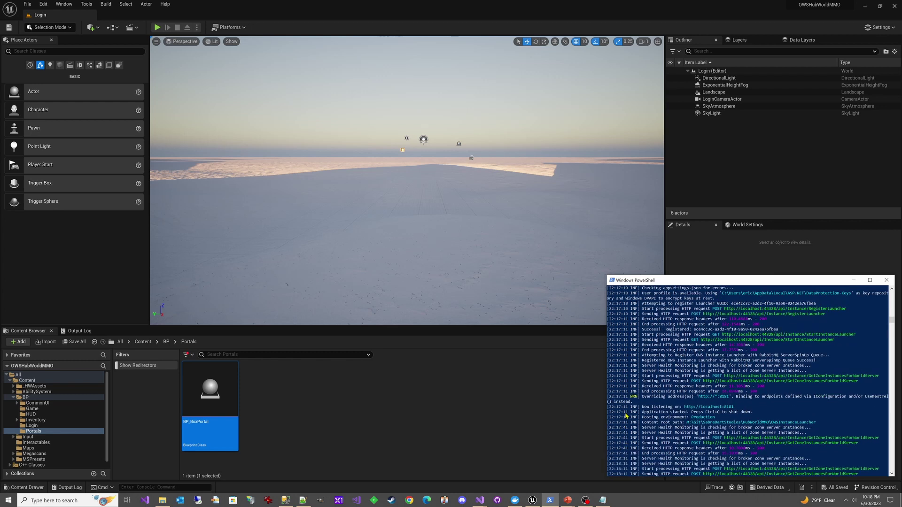
click(332, 439)
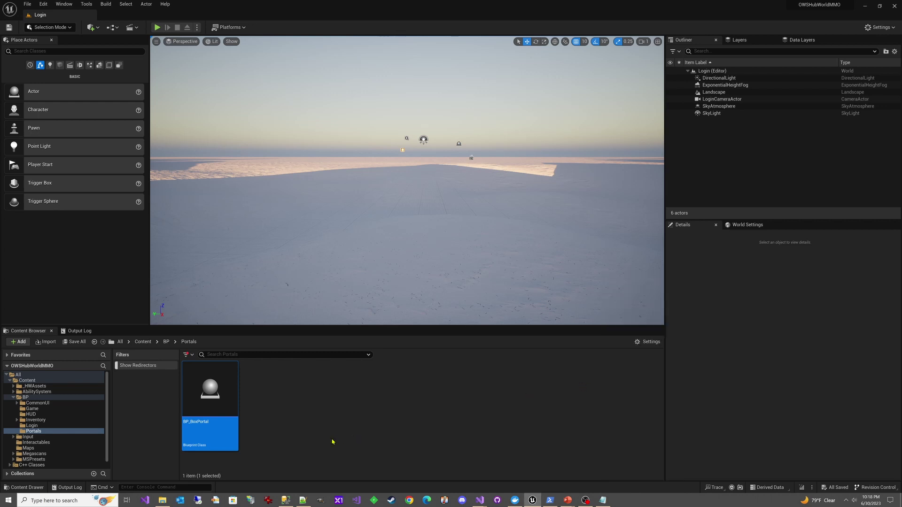
click(77, 330)
right_click(110, 374)
click(126, 378)
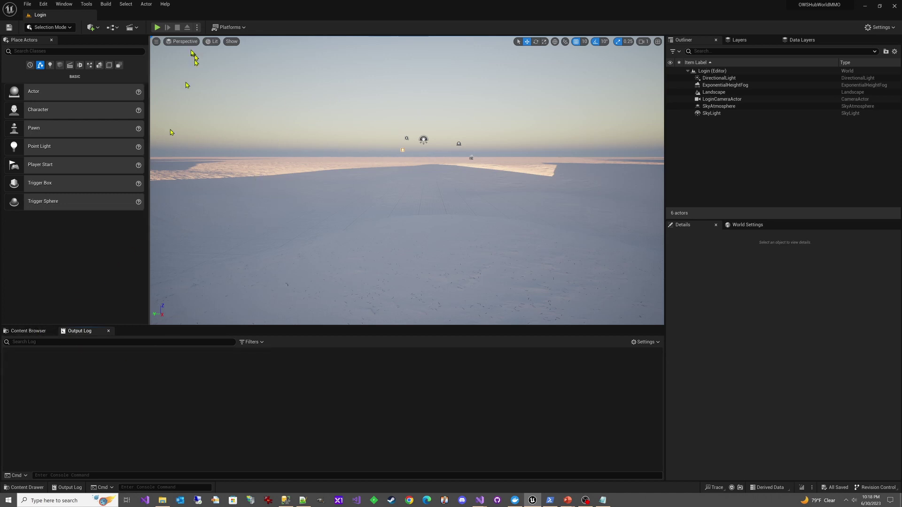
Check the Play options menu, then list the five levels in the Content/Maps folder
click(197, 28)
mouse_move(244, 172)
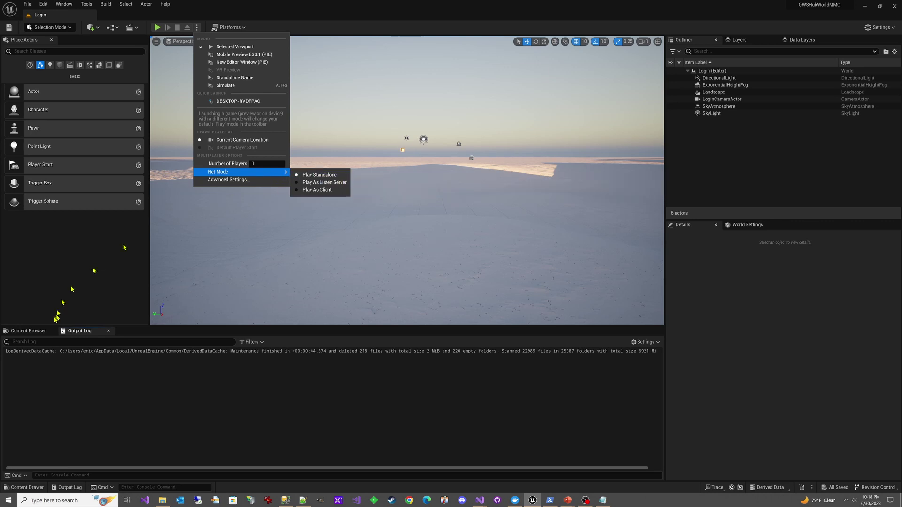
click(28, 330)
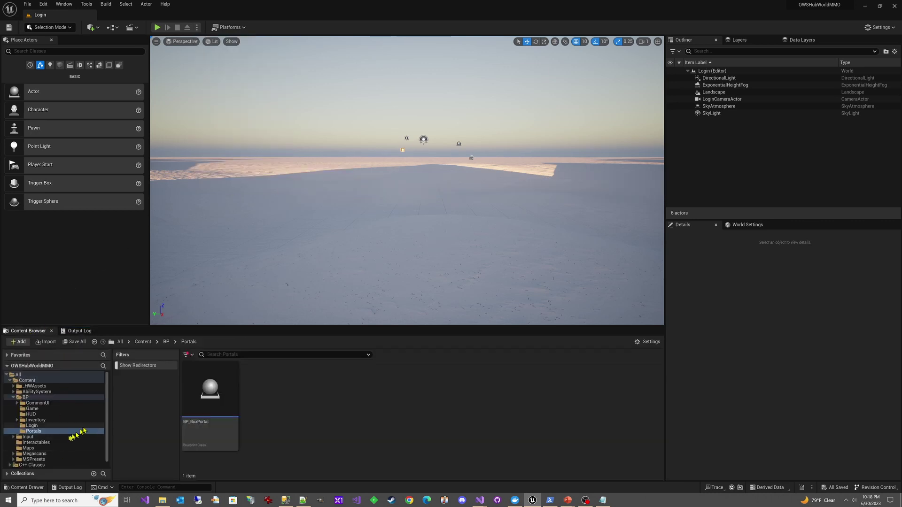
click(40, 449)
Open HubWorldMap and select its BP_BoxPortal, which targets SouthGate at 4080, -320, 70
double_click(210, 394)
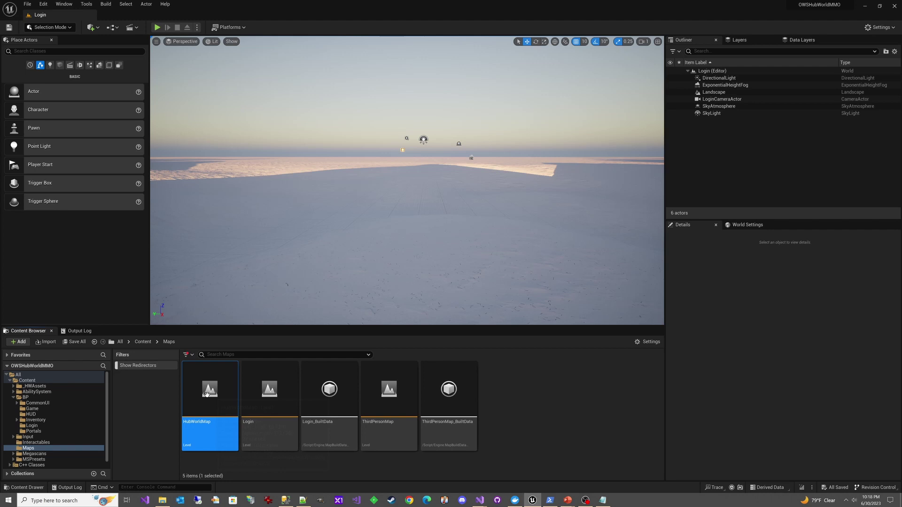
key(w)
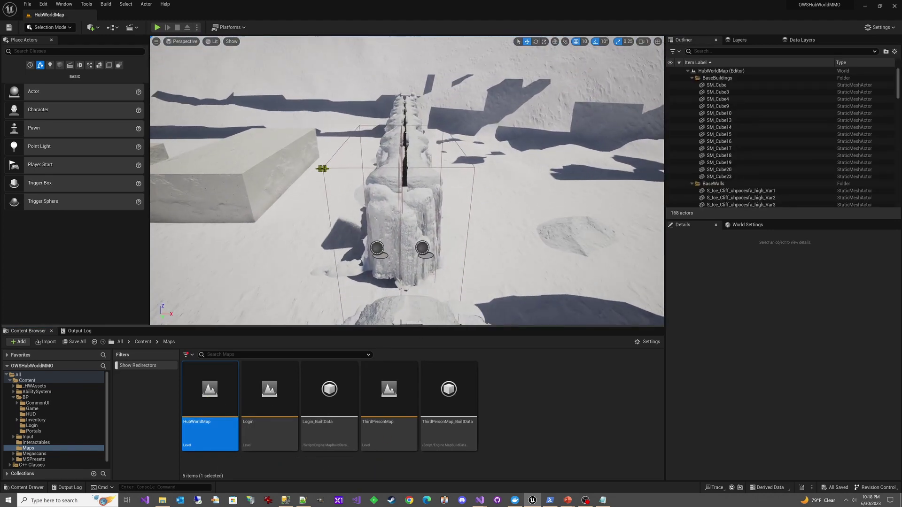
click(324, 167)
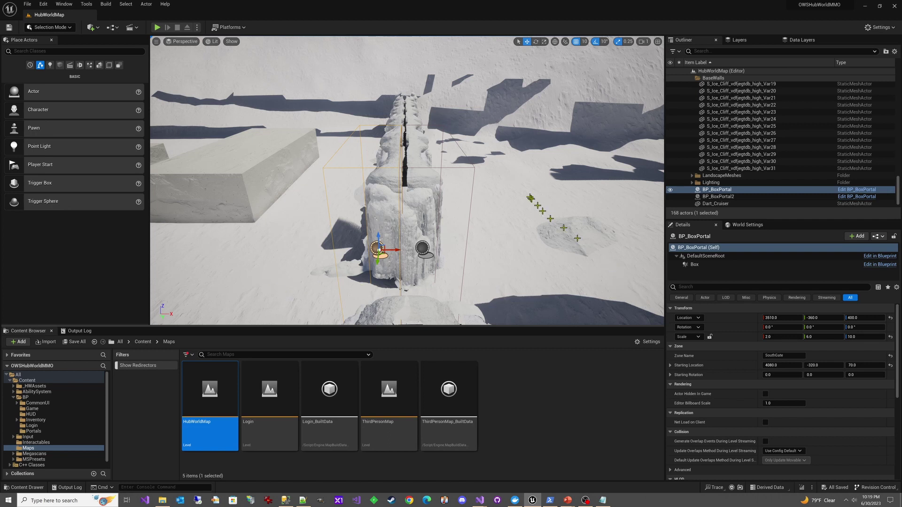
Select BP_BoxPortal2: zone HubWorld, starting location 3120, -340, 100, rotation 180
click(473, 168)
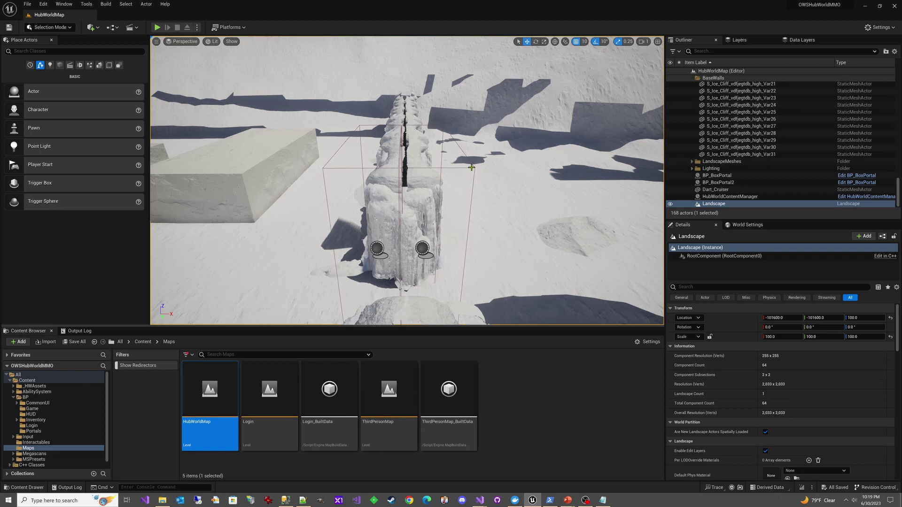
click(473, 167)
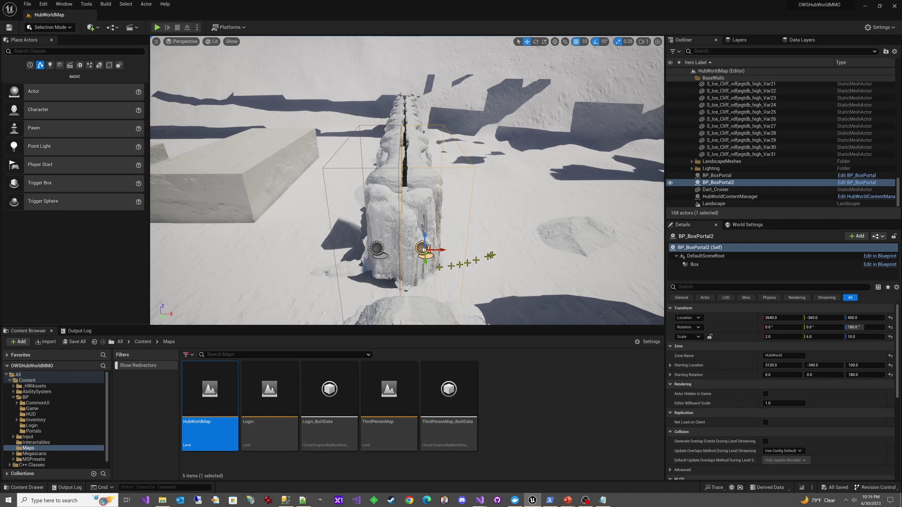
Fly the camera around the HubWorldMap ice wall and box portals, then open the Login level
right_drag(513, 230, 415, 202)
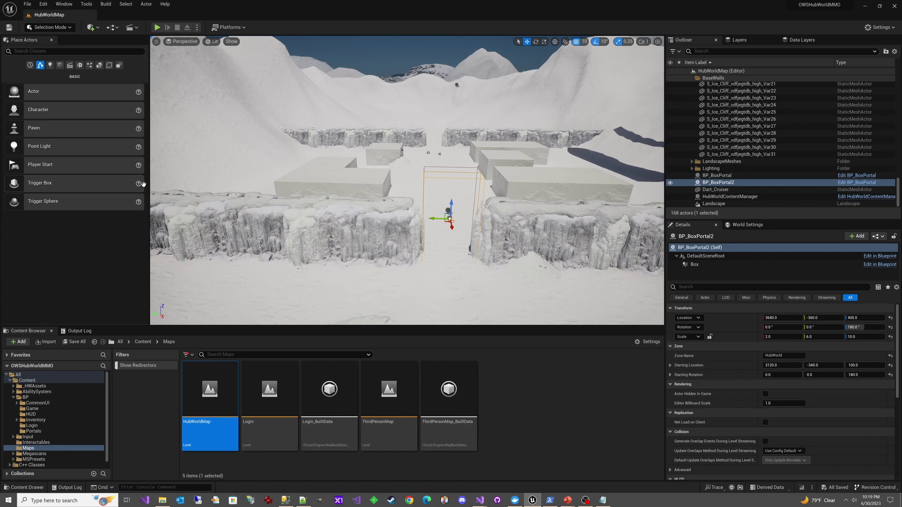
right_drag(516, 229, 540, 201)
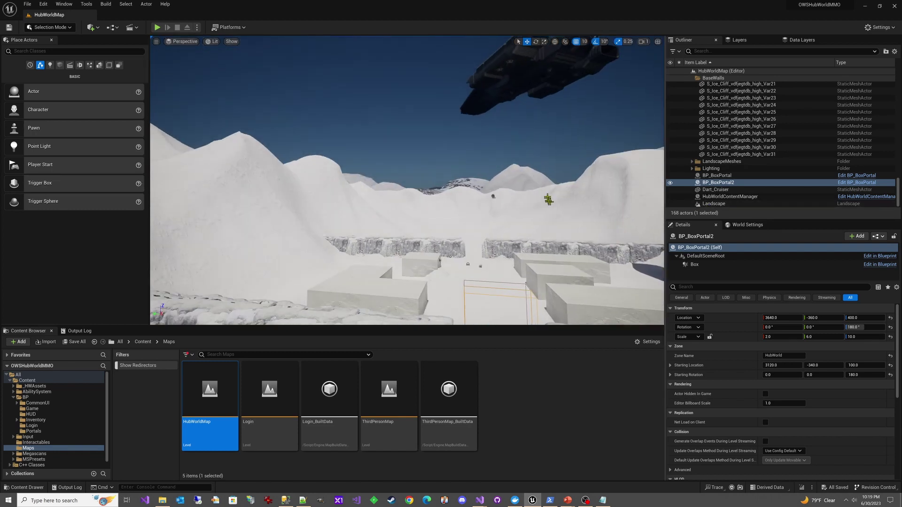
scroll(415, 288, up, 3)
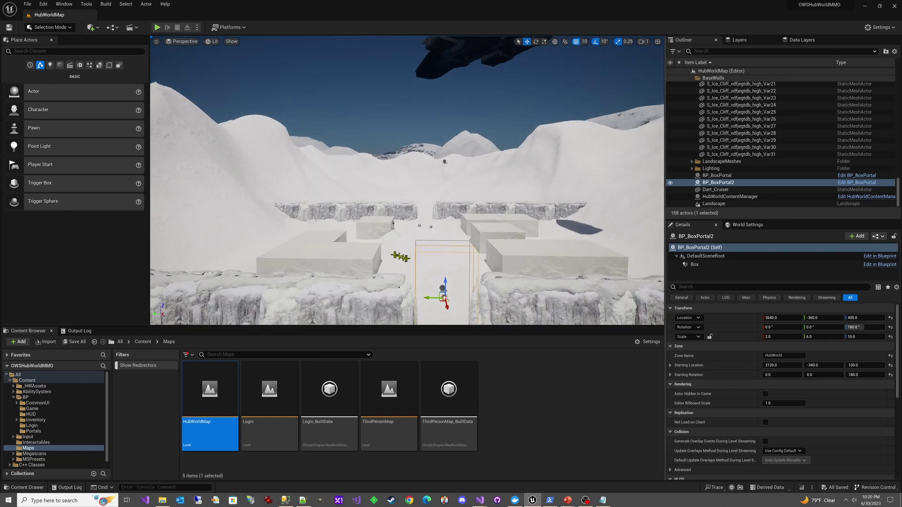
right_drag(402, 261, 430, 274)
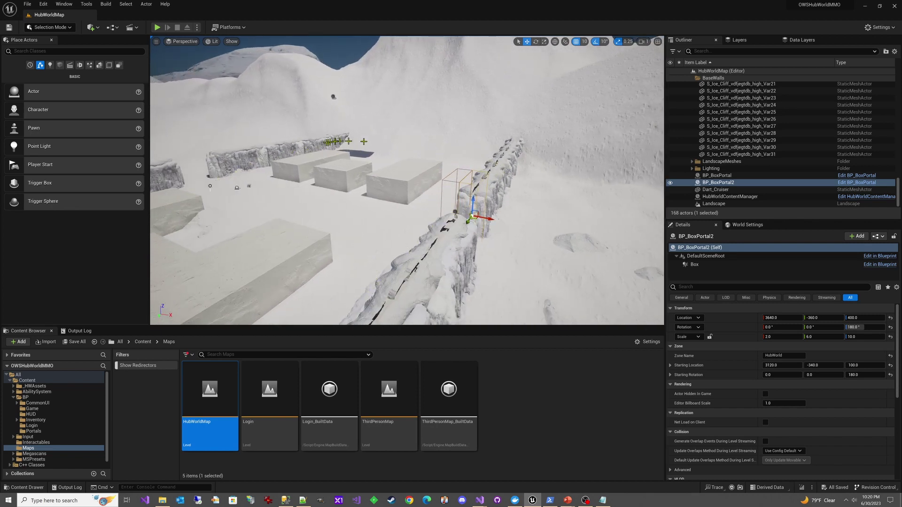
right_drag(430, 275, 406, 201)
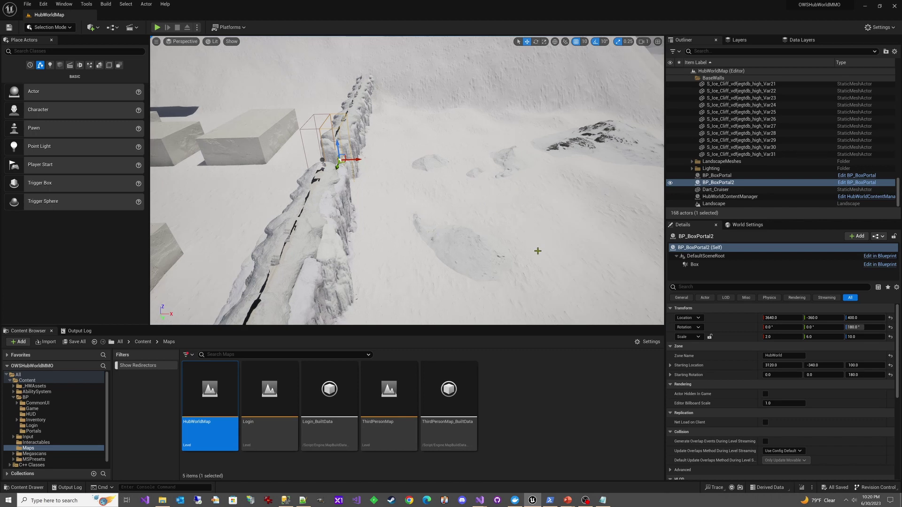
right_drag(537, 251, 537, 250)
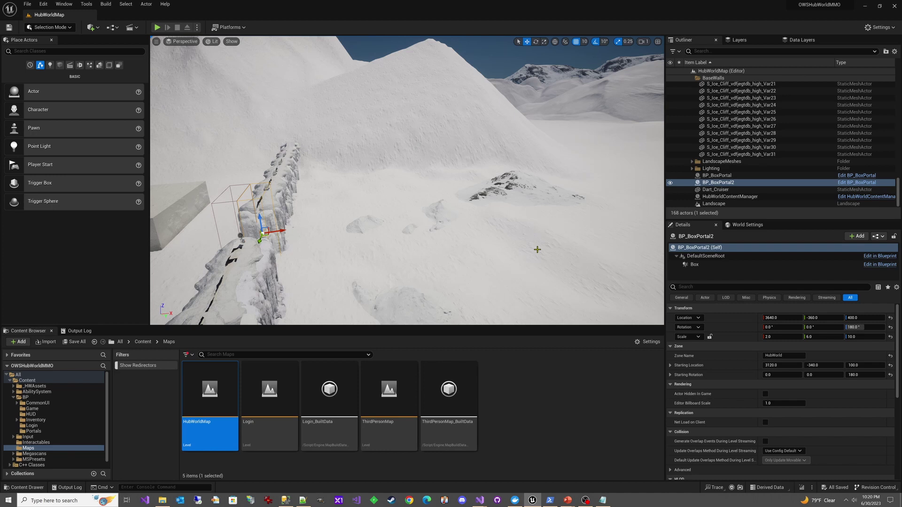
right_drag(536, 249, 537, 250)
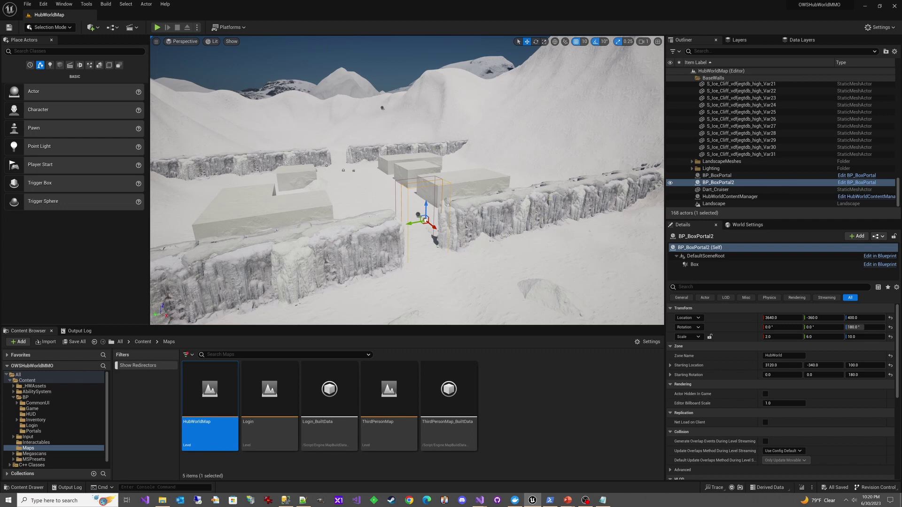
right_drag(407, 188, 406, 188)
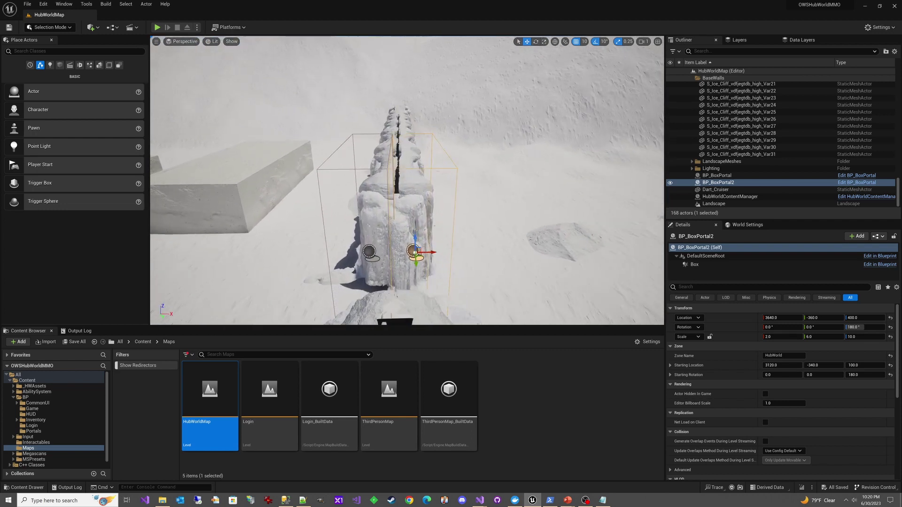
right_drag(491, 243, 491, 243)
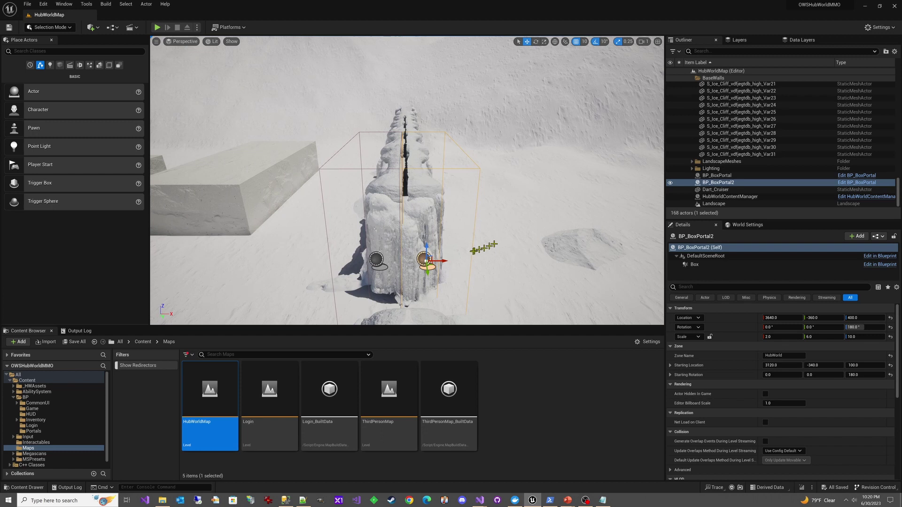
double_click(267, 397)
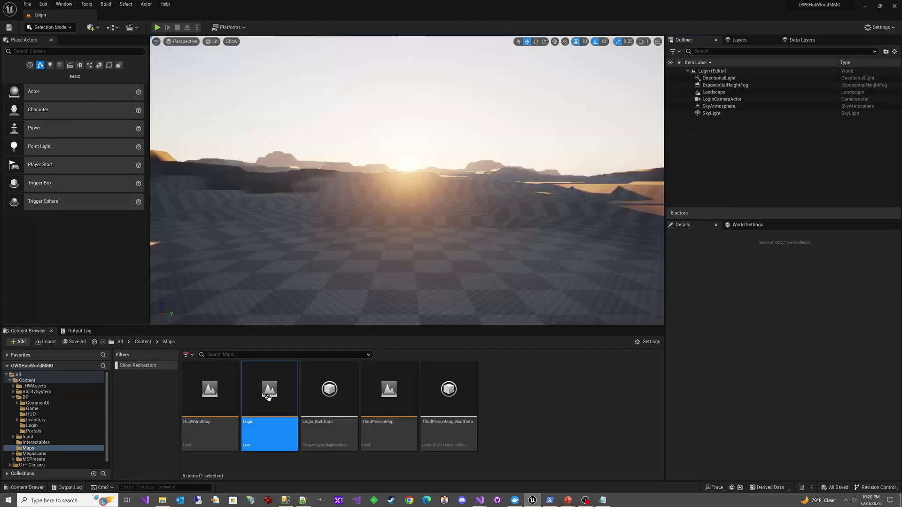
Clear the Output Log and start the Login level in Play mode
click(78, 331)
right_click(136, 389)
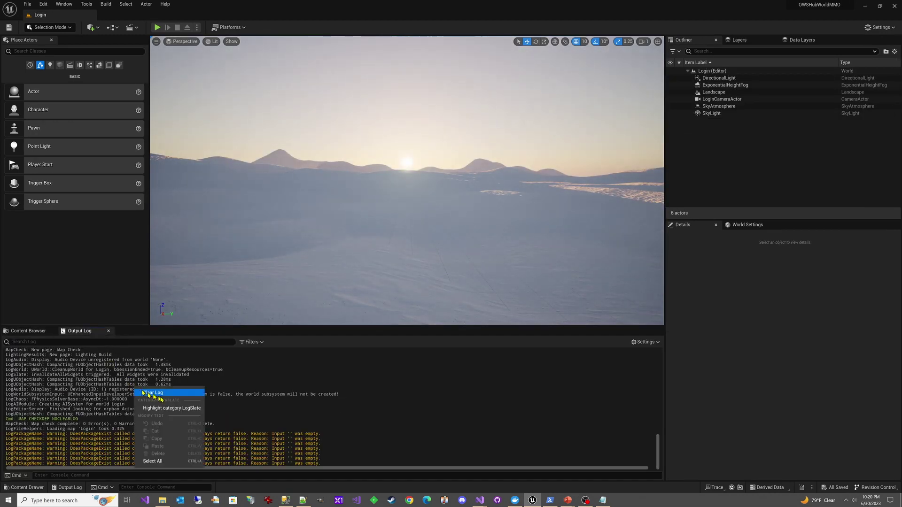
click(152, 393)
click(158, 27)
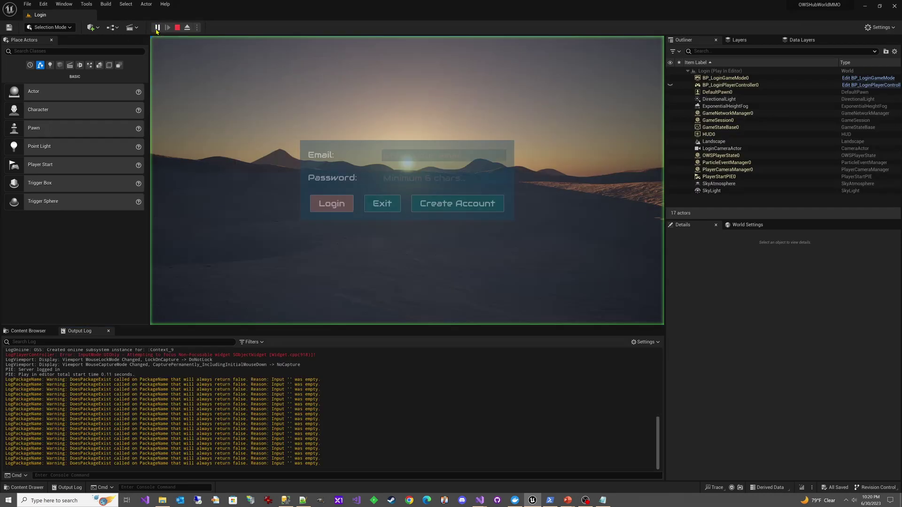
Log in with the test account's e-mail and password, then clear the Output Log
click(397, 155)
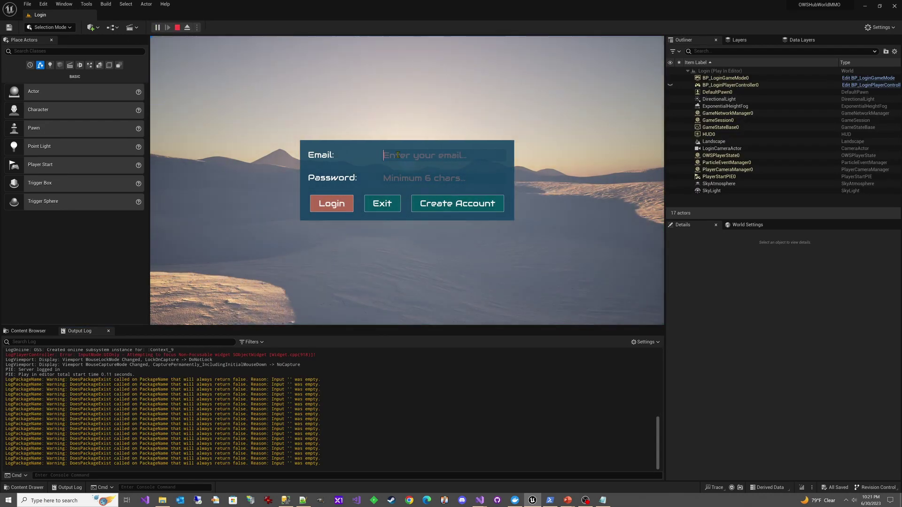
text(test68)
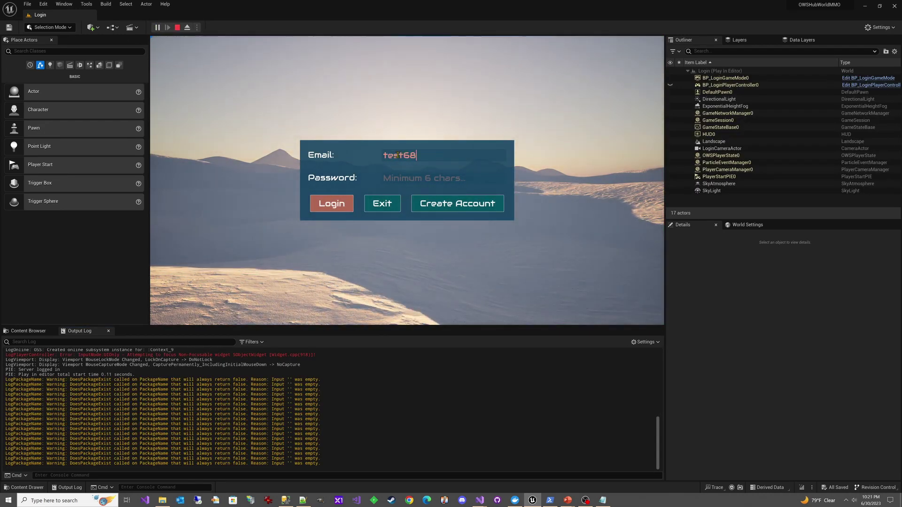
text(@te)
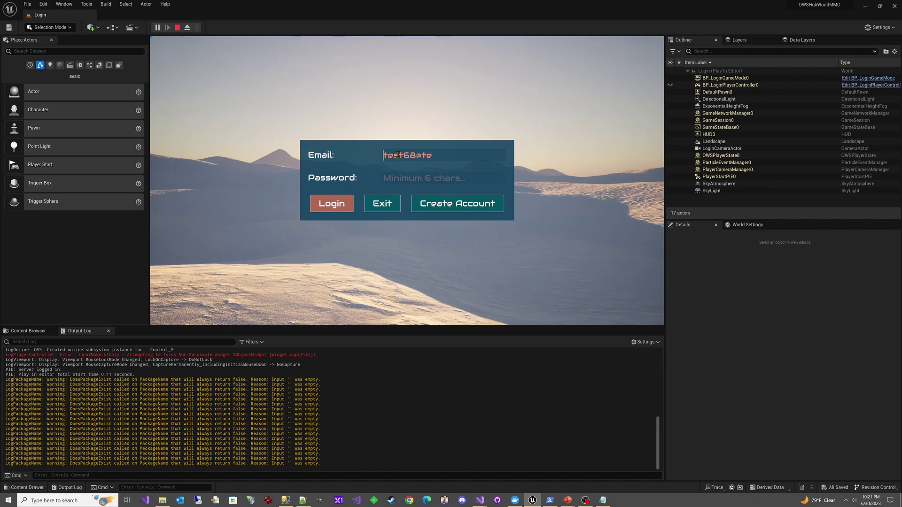
key(ctrl+a)
text(dart68@tes)
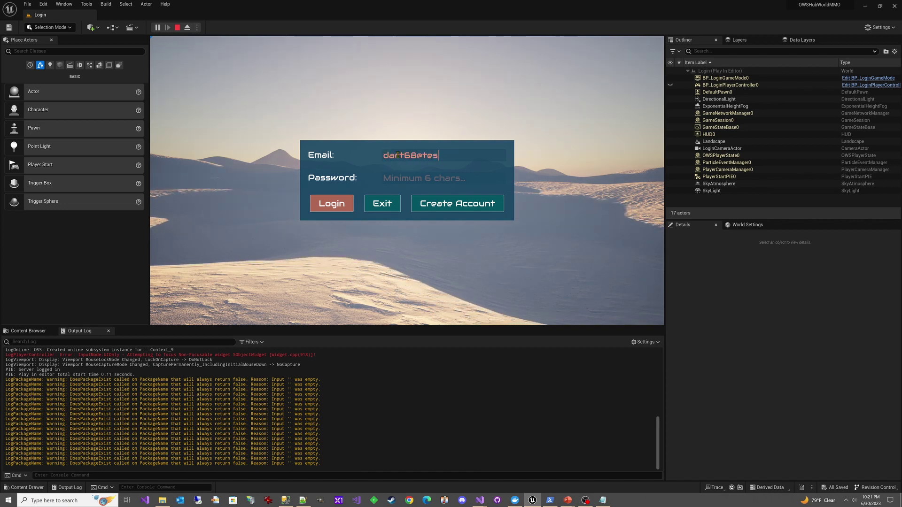
text(t.com)
key(Tab)
text(test)
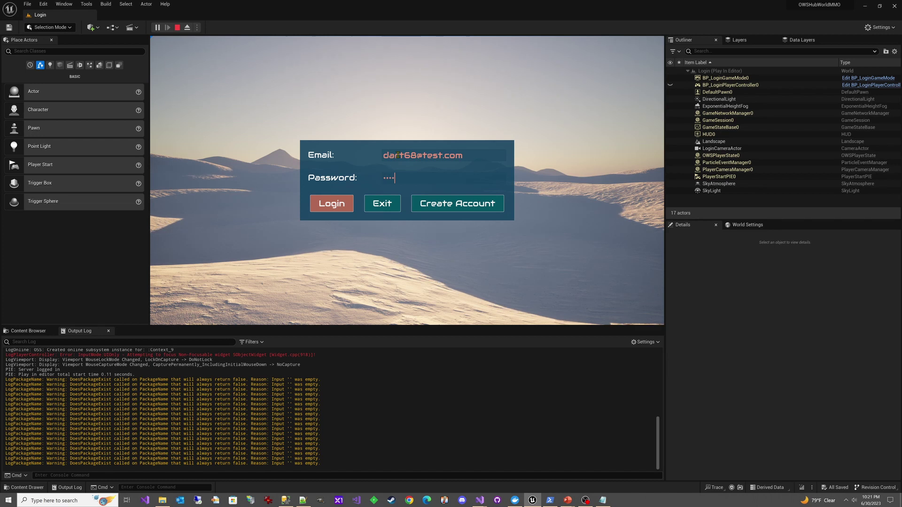
click(332, 203)
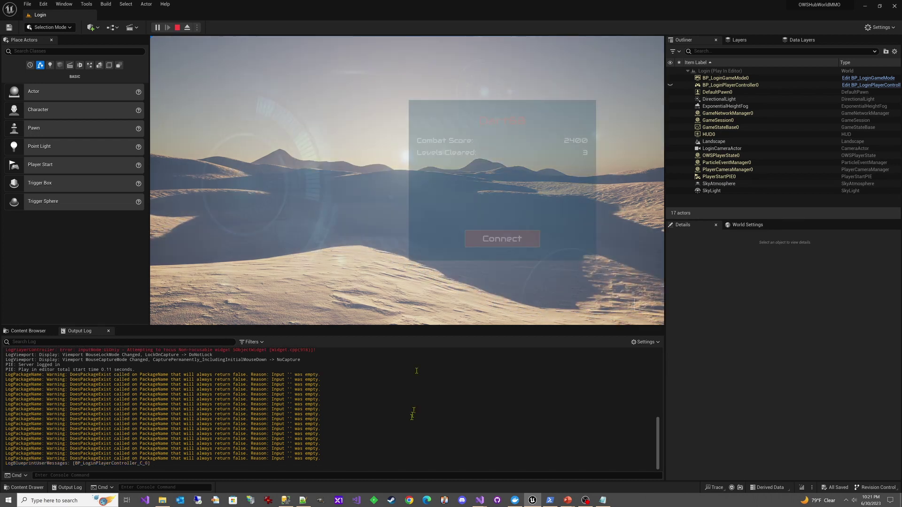
right_click(378, 390)
click(397, 395)
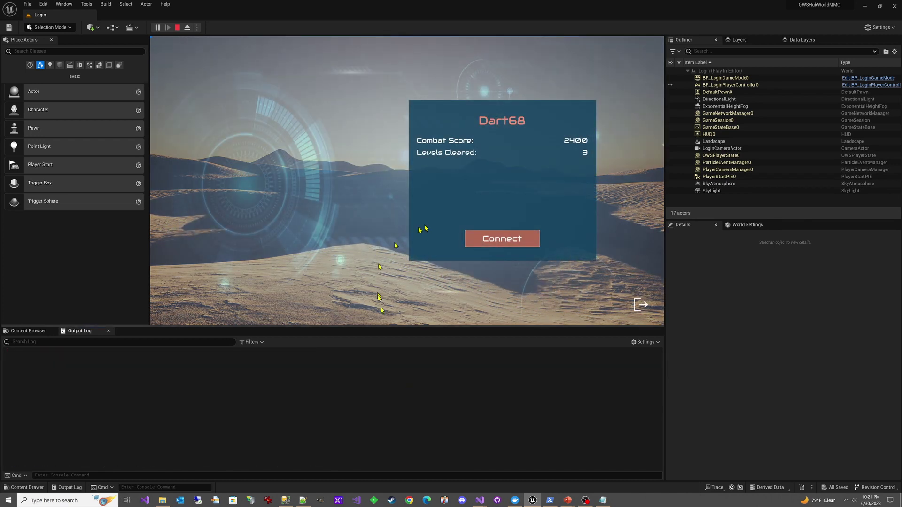
Connect the character to HubWorldMap, minimise the server console, and capture the mouse in the viewport
click(549, 500)
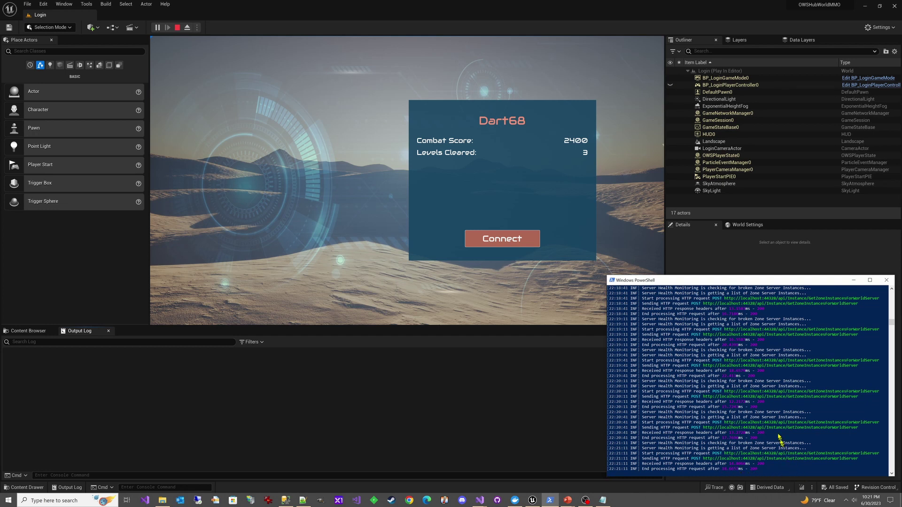
click(523, 241)
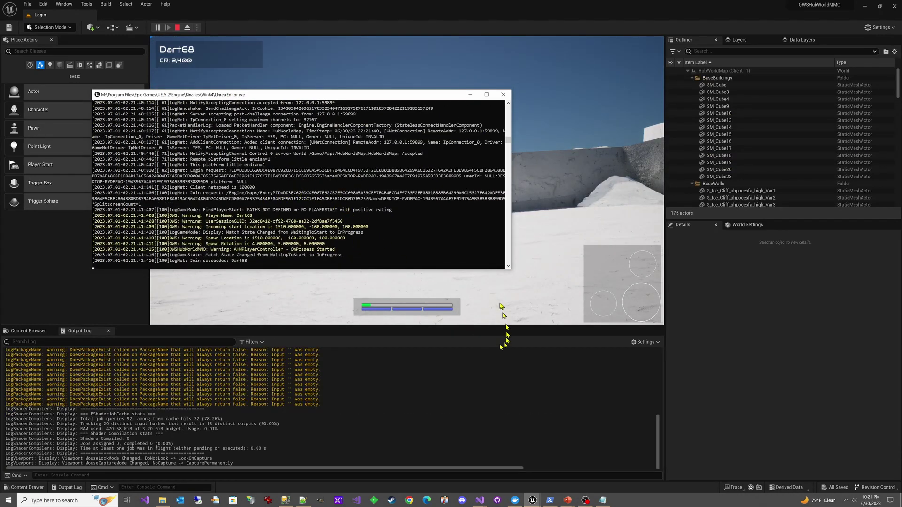
click(469, 94)
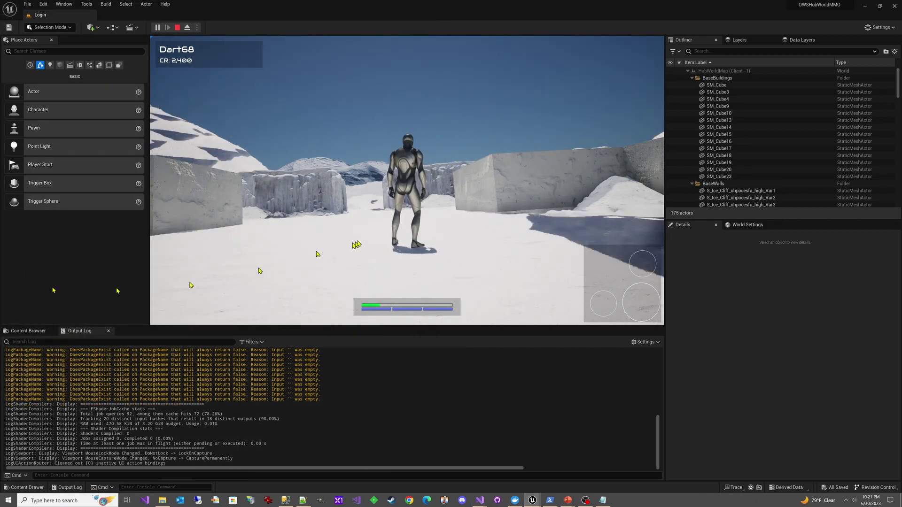
click(469, 193)
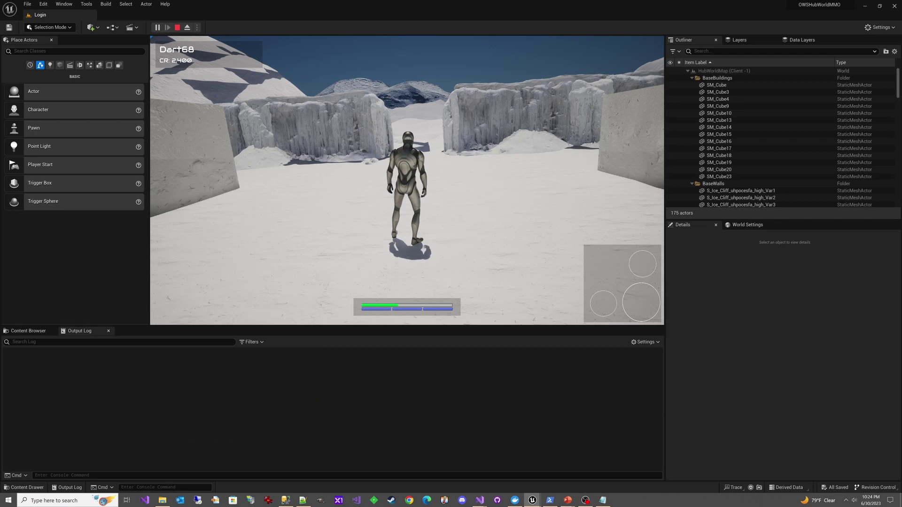
Walk through the portal into the port 7779 zone, moving the console and PowerShell windows aside
key(w)
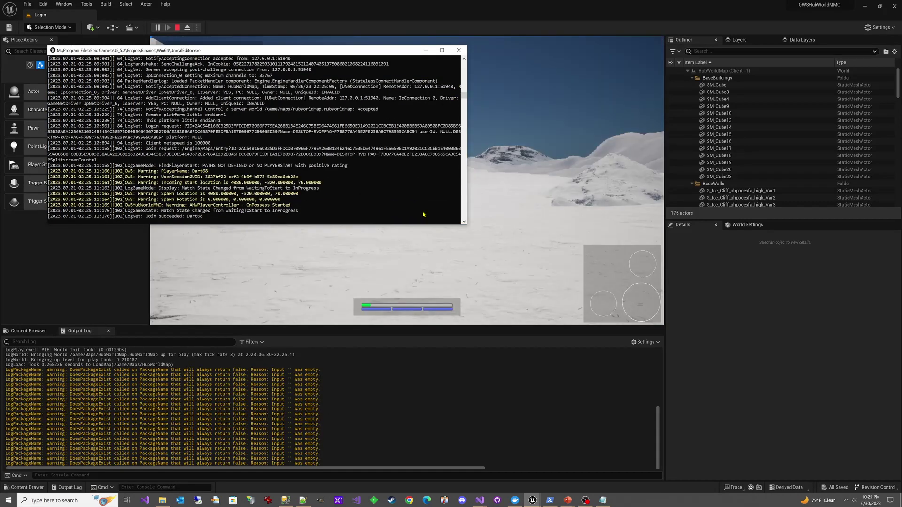
drag(388, 51, 0, 406)
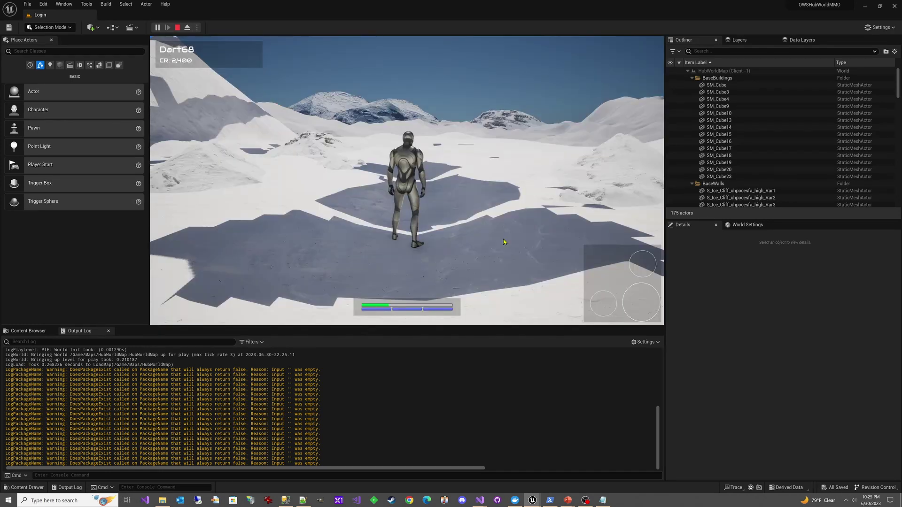
click(550, 500)
drag(108, 352, 451, 261)
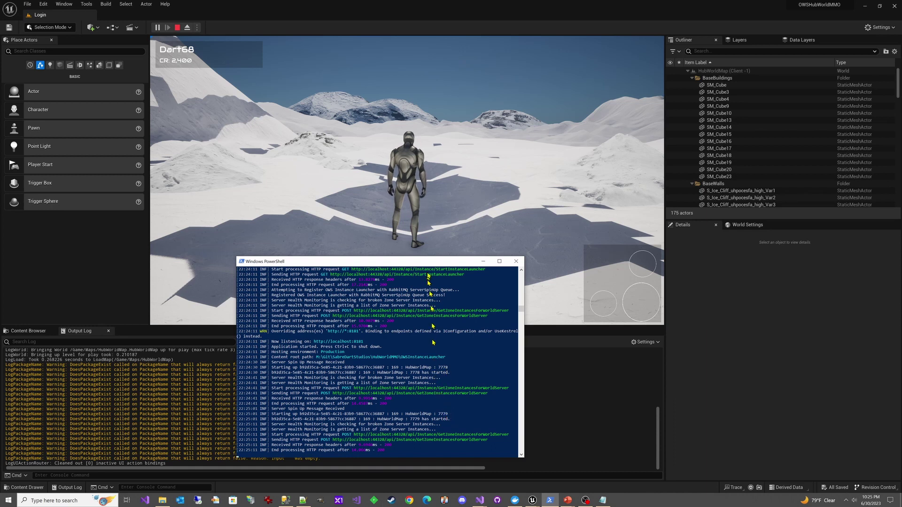
drag(443, 264, 0, 263)
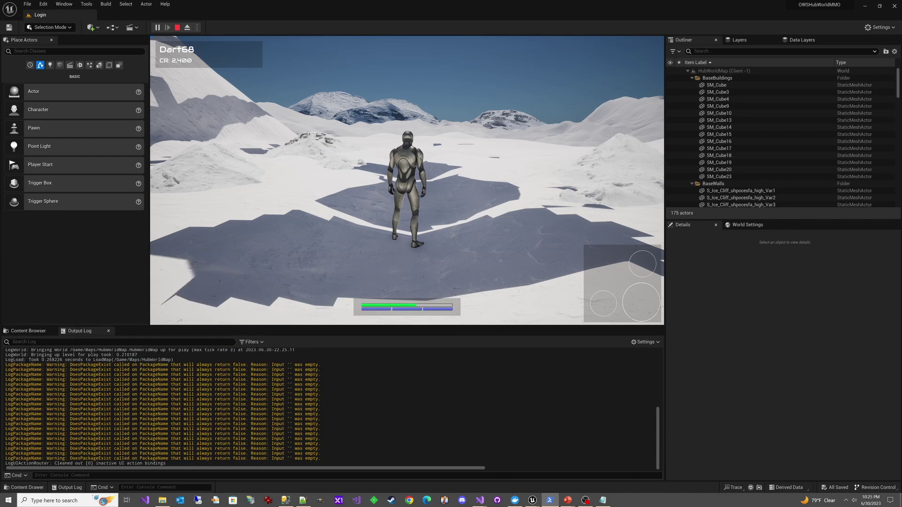
click(384, 227)
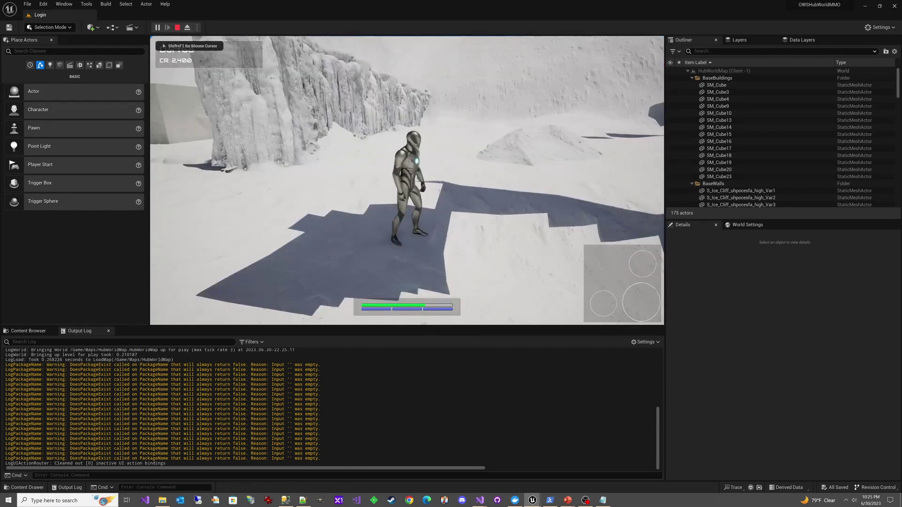
Run the character through repeated box portals between HubWorldMap instances, stopping in the ice canyon
key(w)
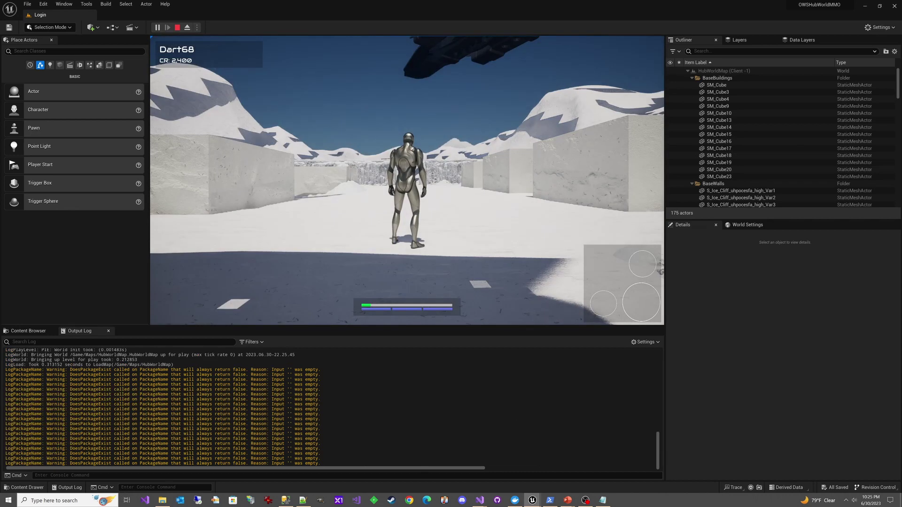
key(w)
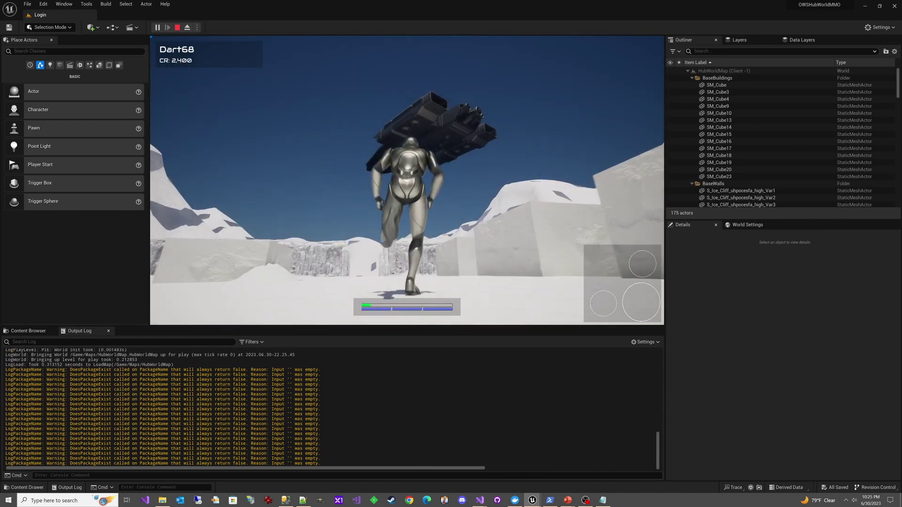
key(w)
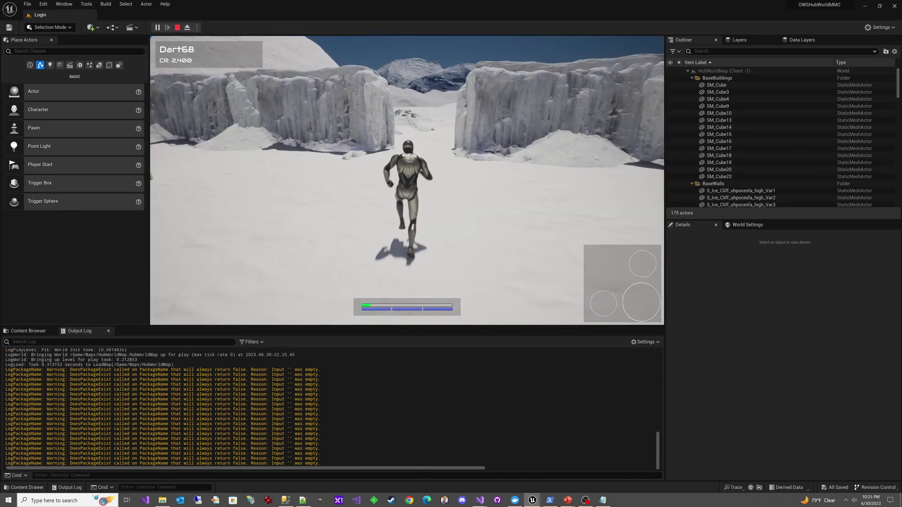
key(w)
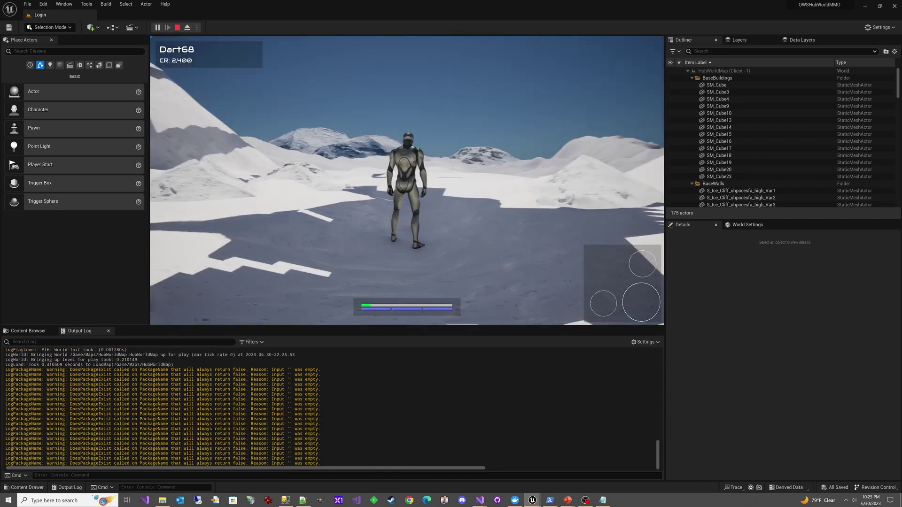
key(w)
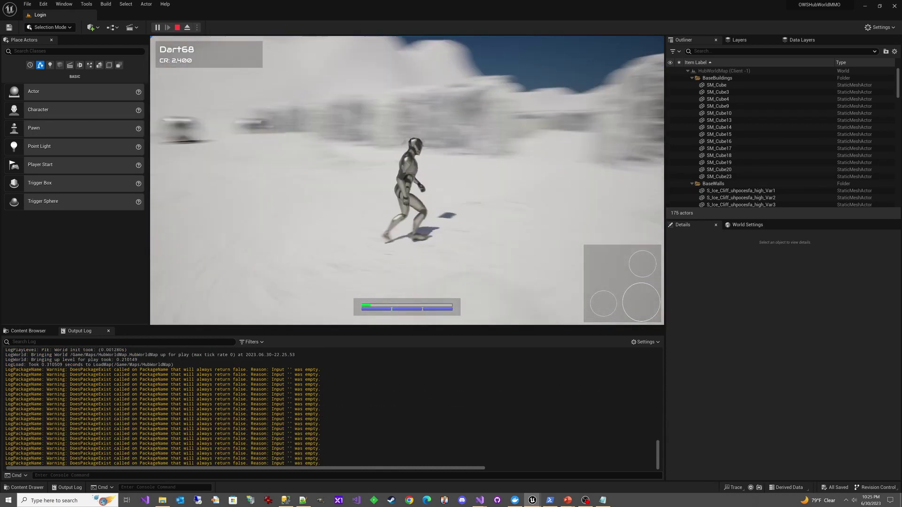
key(w)
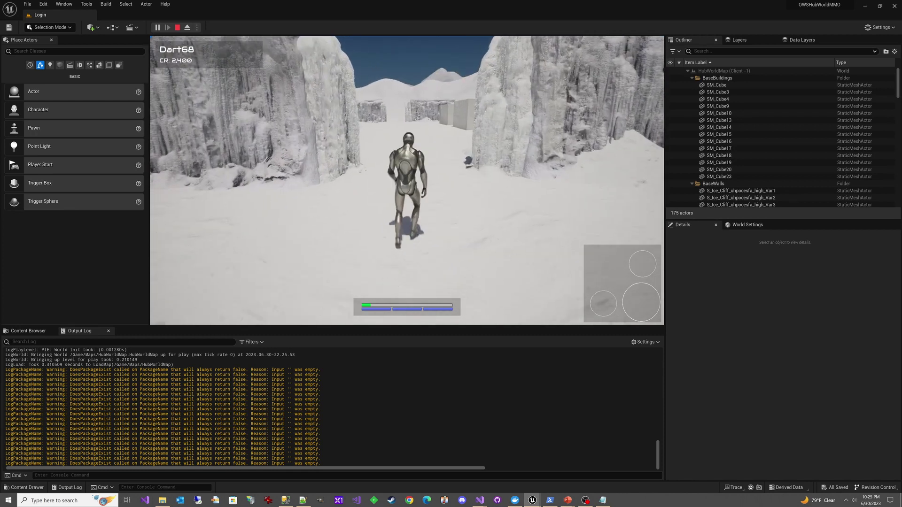
key(w)
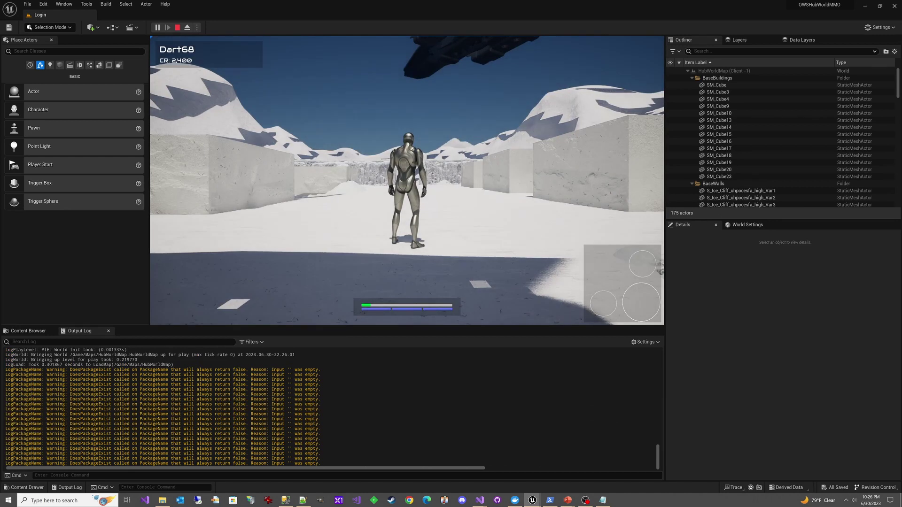
key(w)
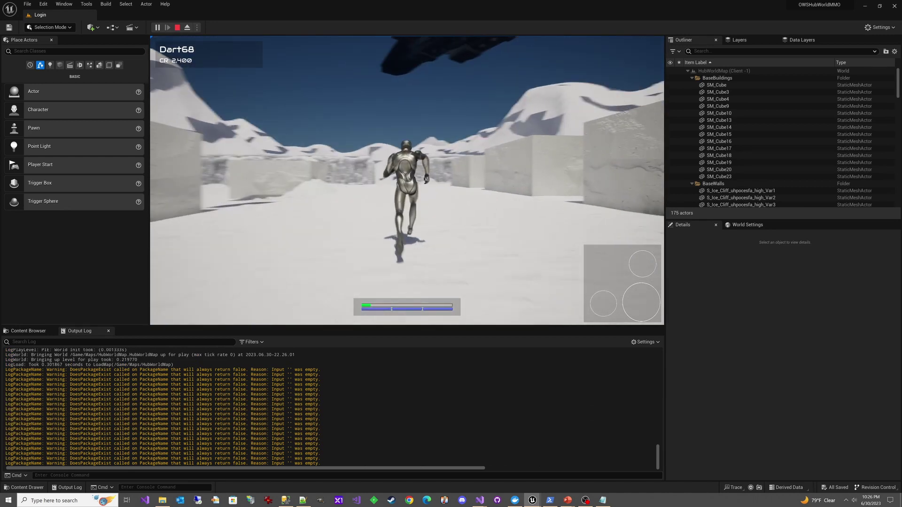
key(w)
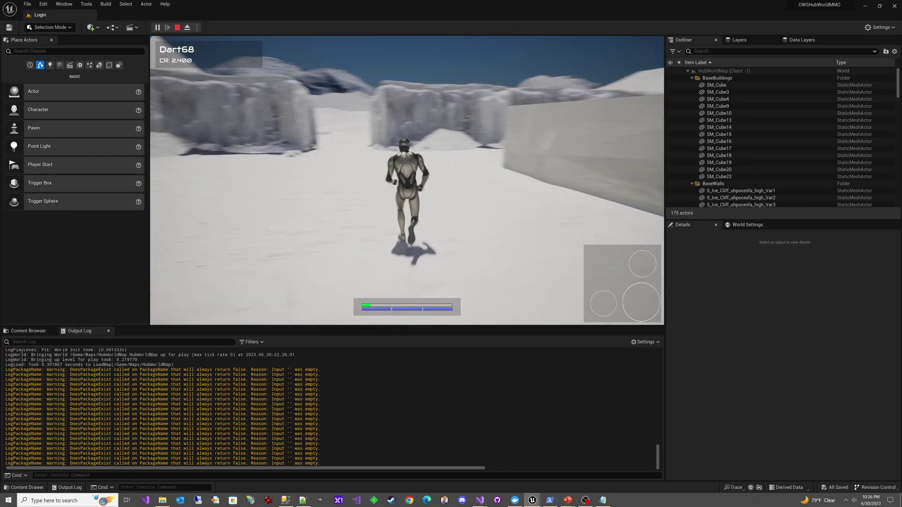
key(w)
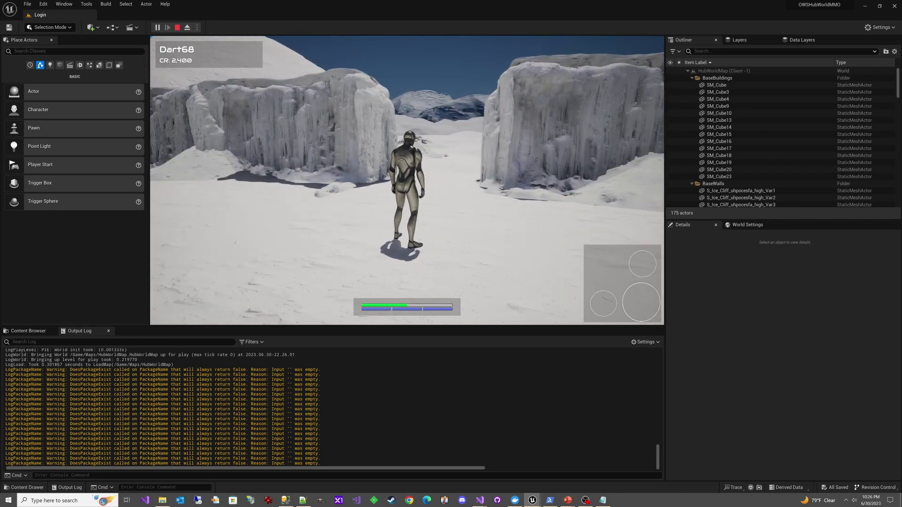
Walk through the cliff-gap portal and continue across the snow toward the ice cliffs
key(w)
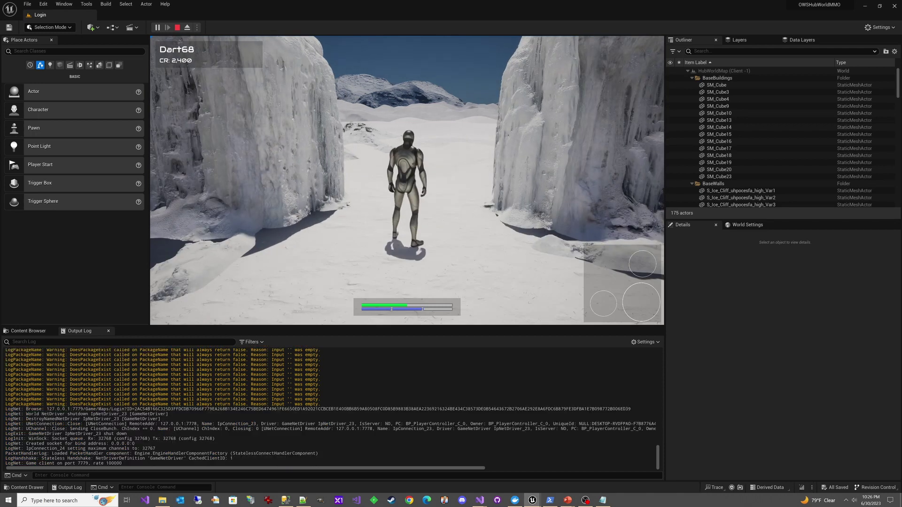
key(w)
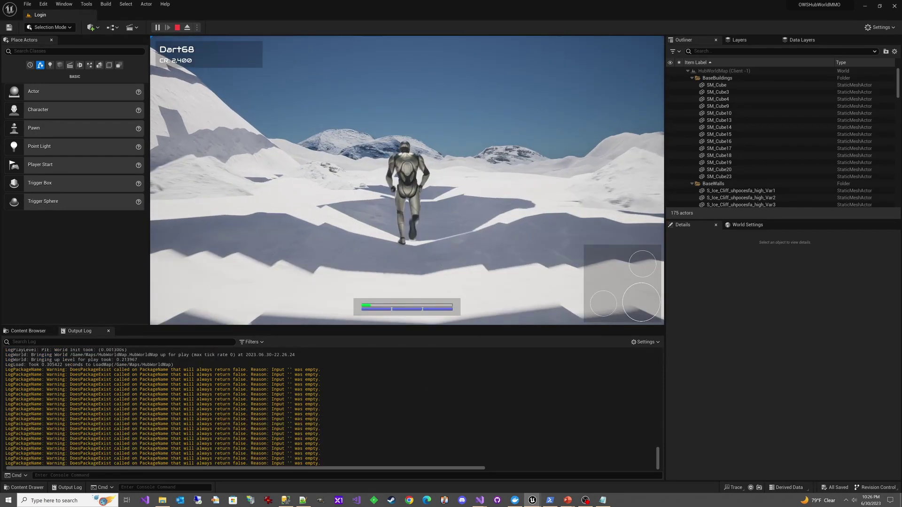
key(w)
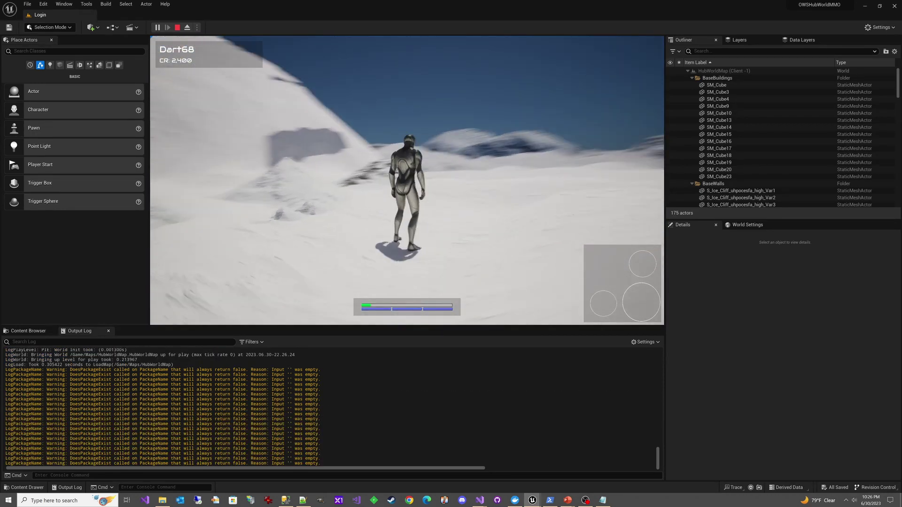
key(w)
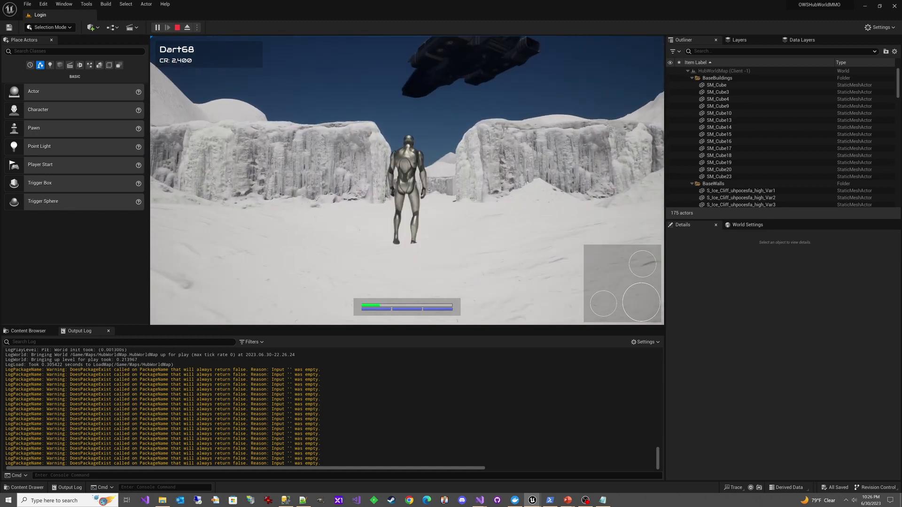